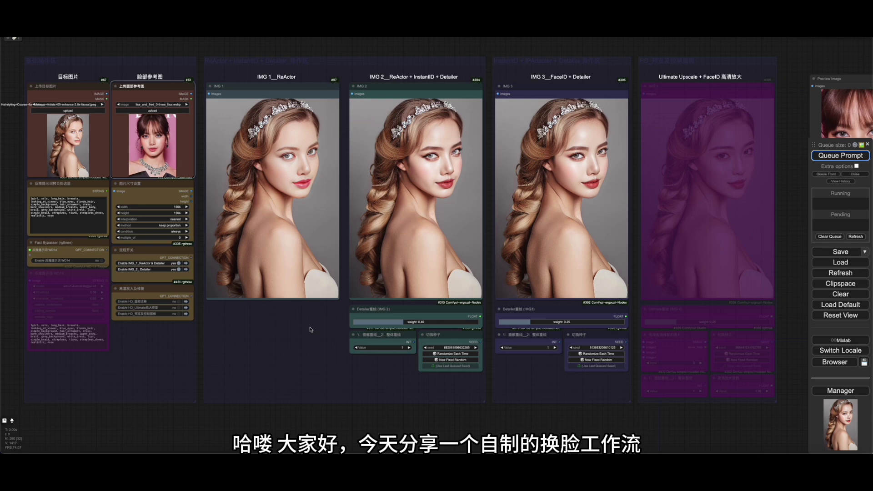
click(311, 329)
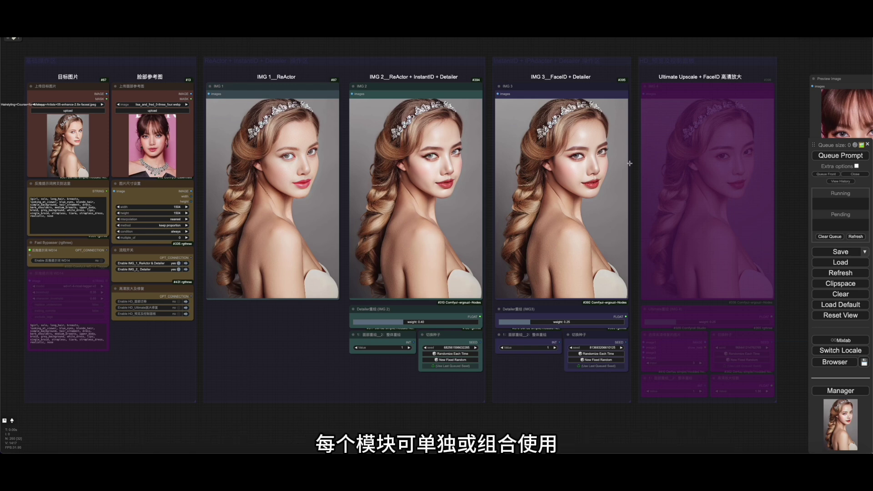
scroll(629, 163, up, 15)
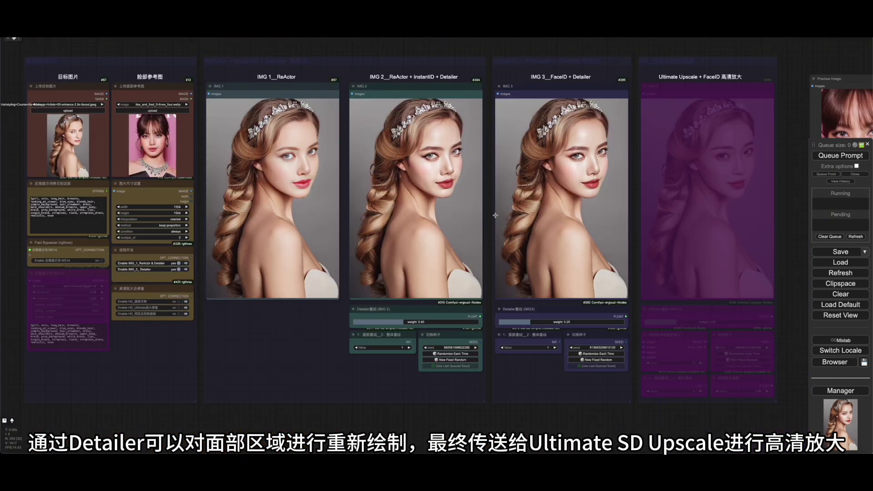
Generate the upscaled image in the Ultimate Upscale + FaceID output node IMG 4
right_click(731, 157)
click(791, 160)
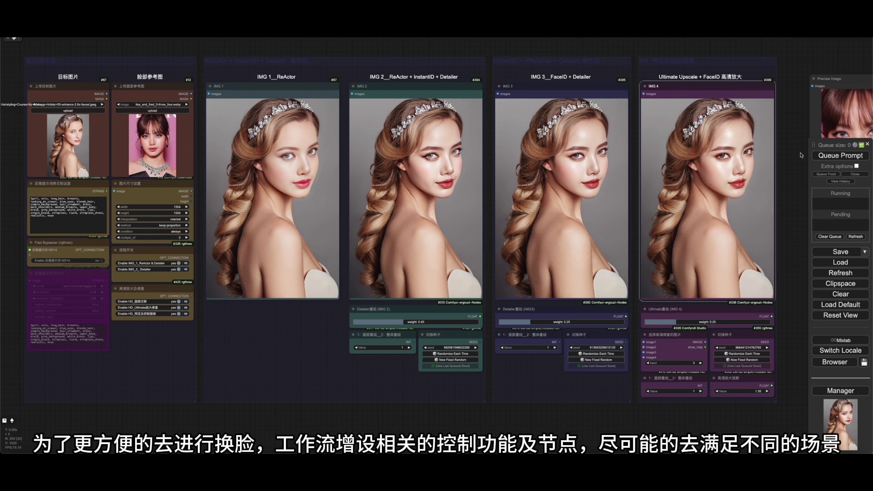
right_click(796, 189)
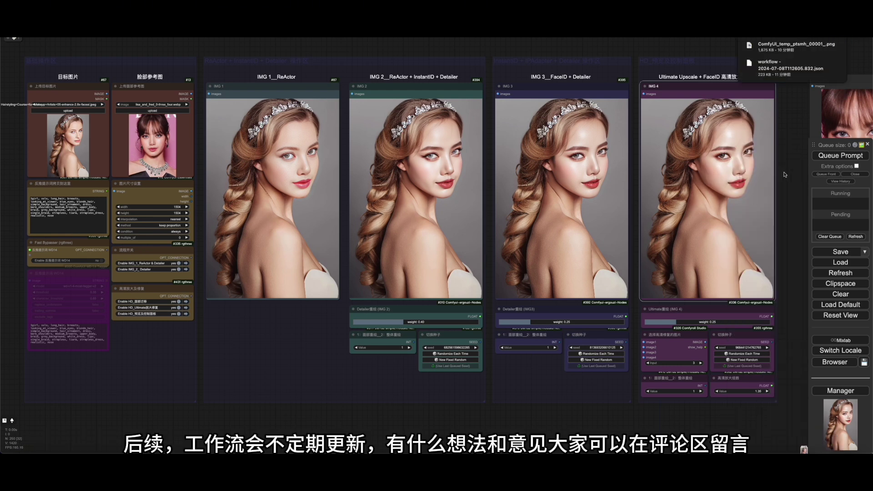
Examine the upscaled IMG 4 face up close and compare it with the reference face, the target image and the other results
drag(769, 175, 651, 172)
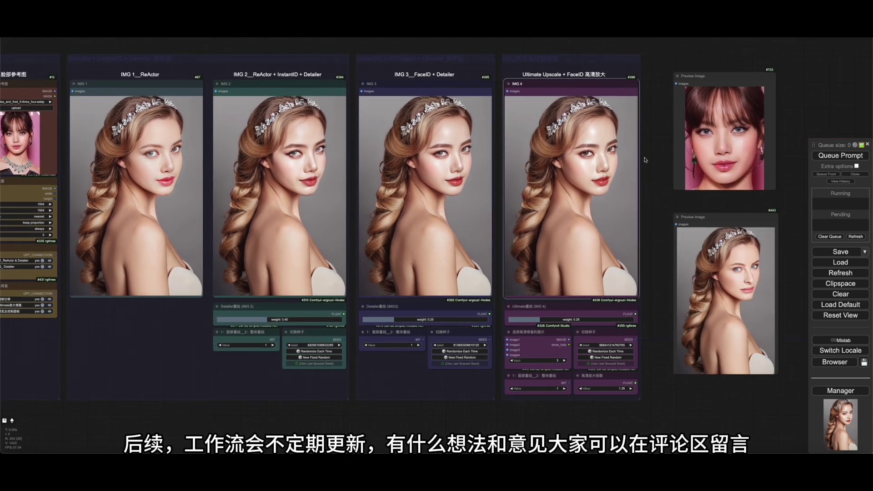
scroll(645, 160, up, 10)
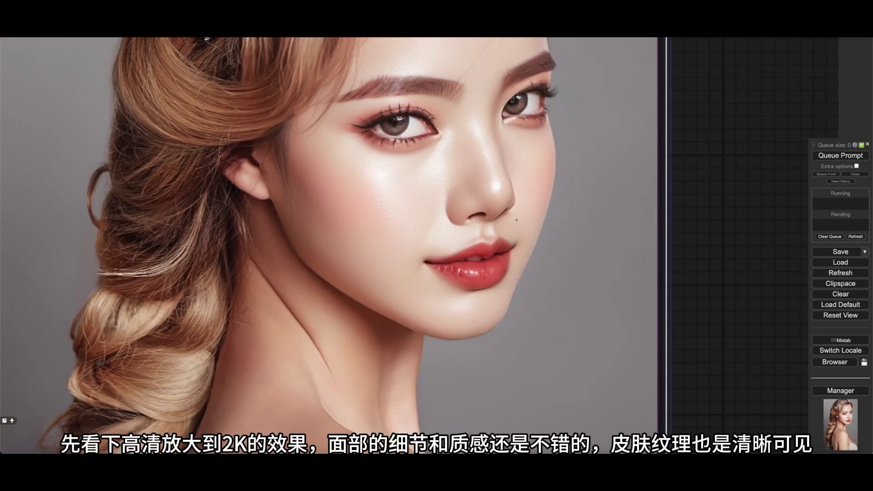
scroll(422, 245, up, 3)
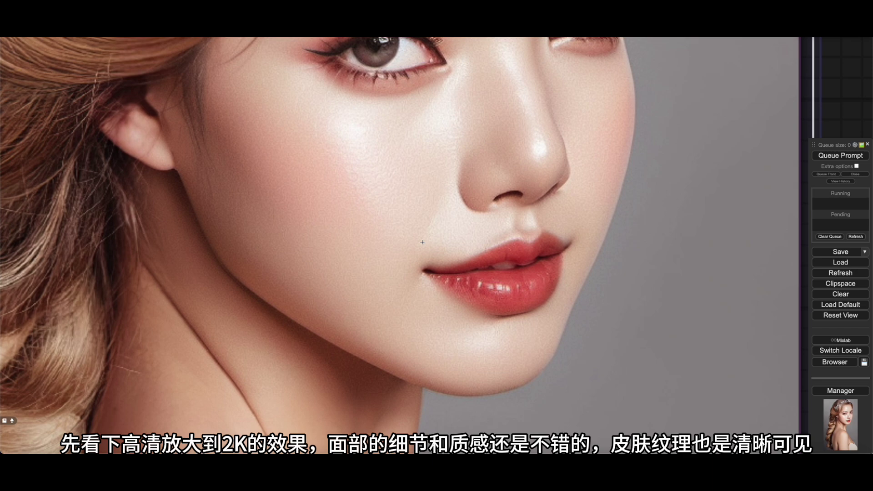
scroll(422, 243, down, 10)
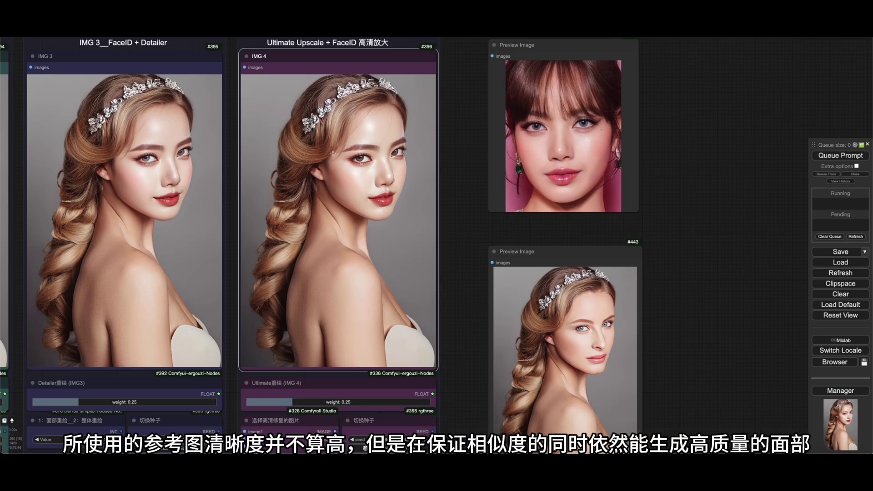
scroll(571, 140, up, 6)
scroll(507, 139, down, 8)
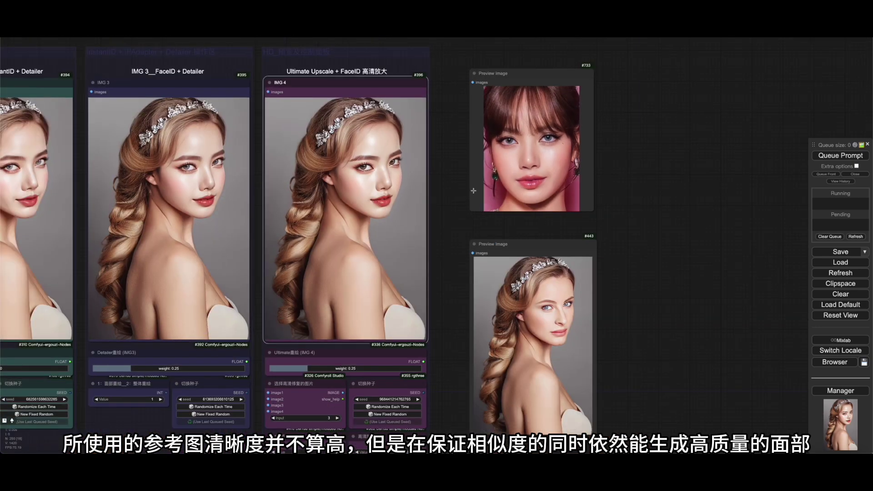
scroll(471, 190, down, 3)
drag(457, 201, 689, 202)
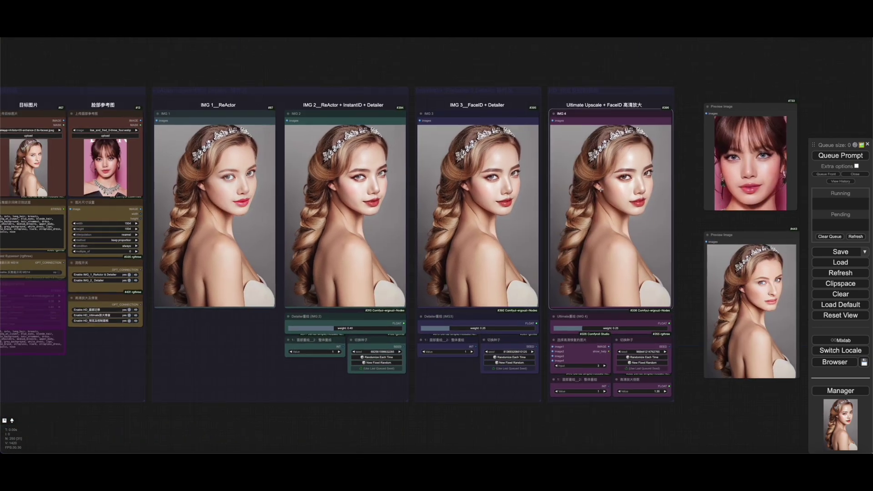
scroll(530, 184, up, 3)
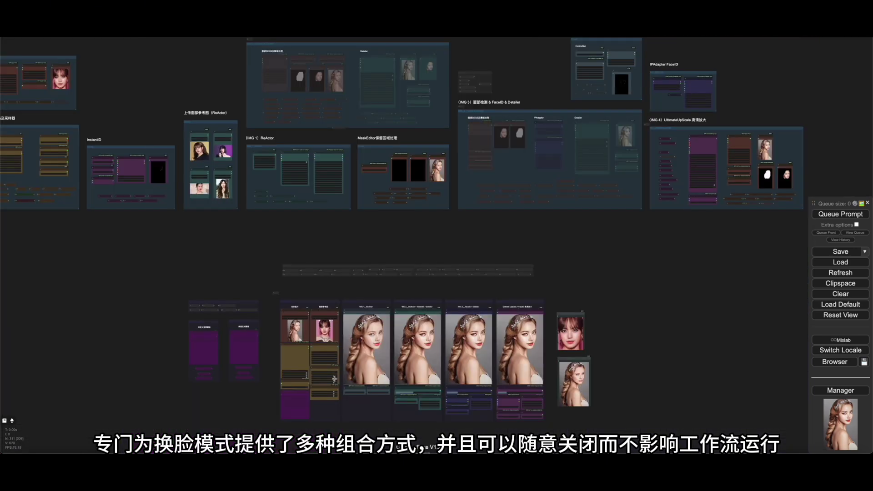
Choose image 2 as the source for the high-res repair (选择高清修复的图片) and queue the workflow
click(335, 377)
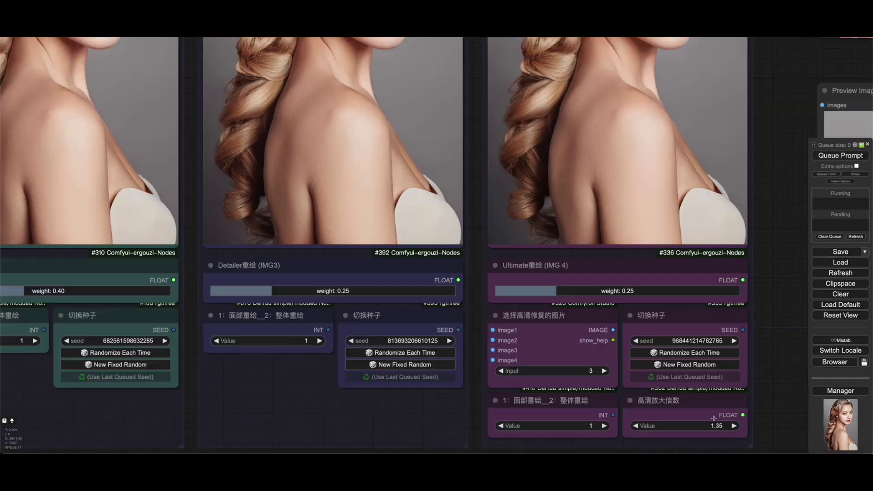
scroll(530, 383, up, 3)
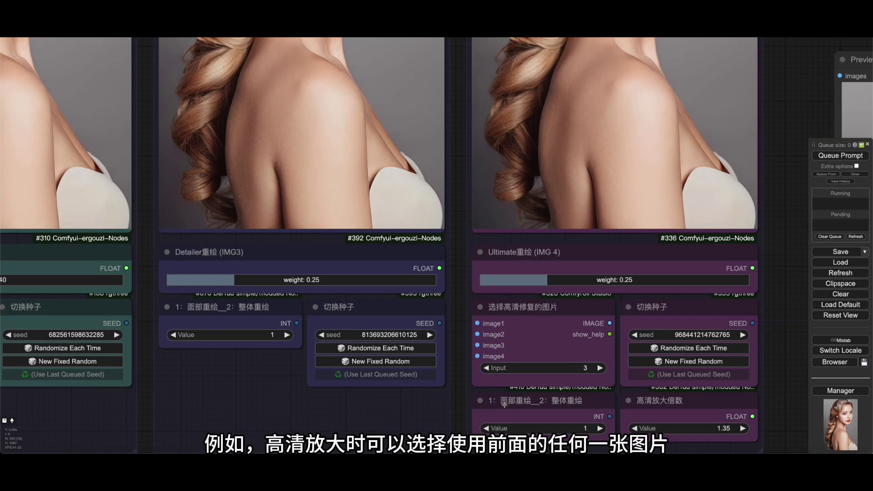
click(481, 360)
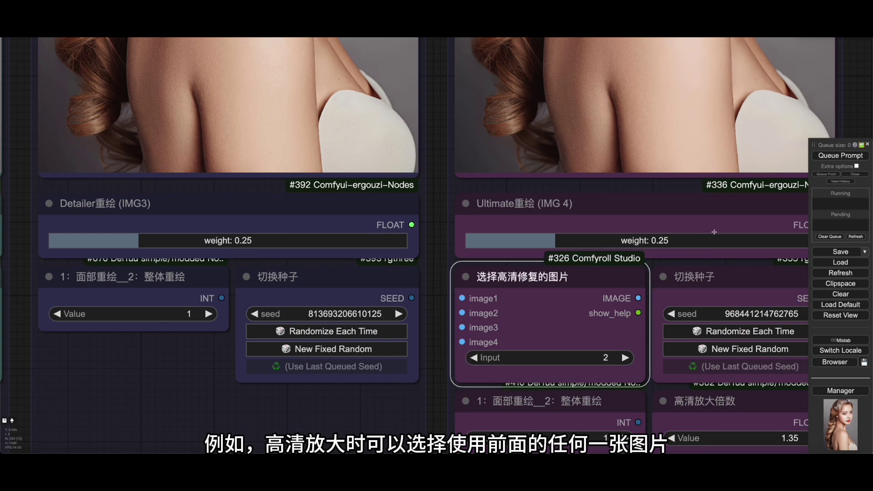
click(853, 156)
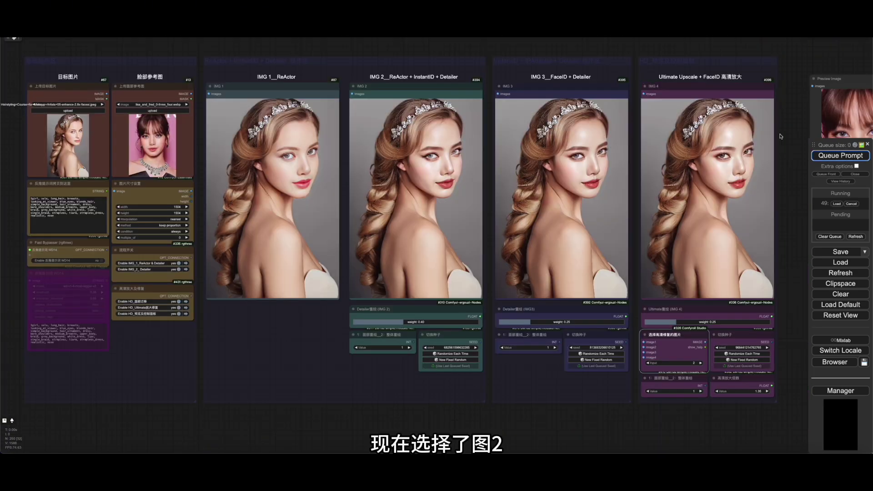
Set the IMG 3 Detailer redraw weight to 1.00 and queue only the IMG 3 output node
scroll(605, 205, up, 10)
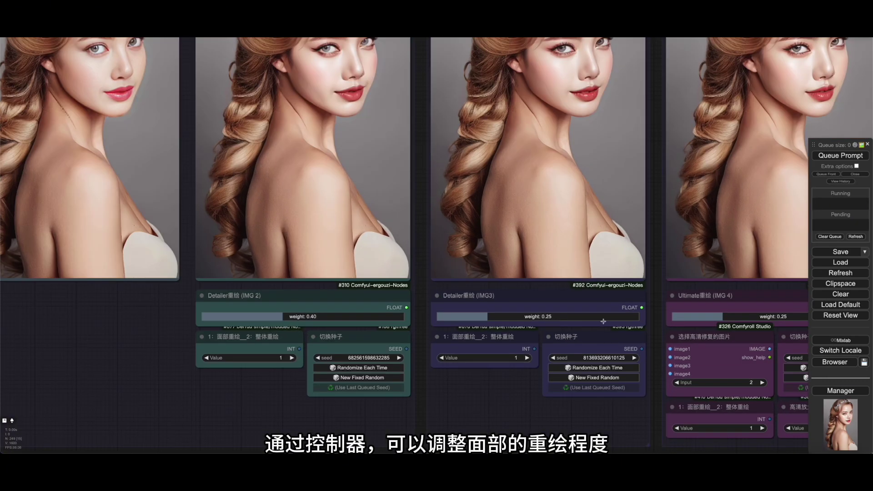
drag(607, 317, 634, 317)
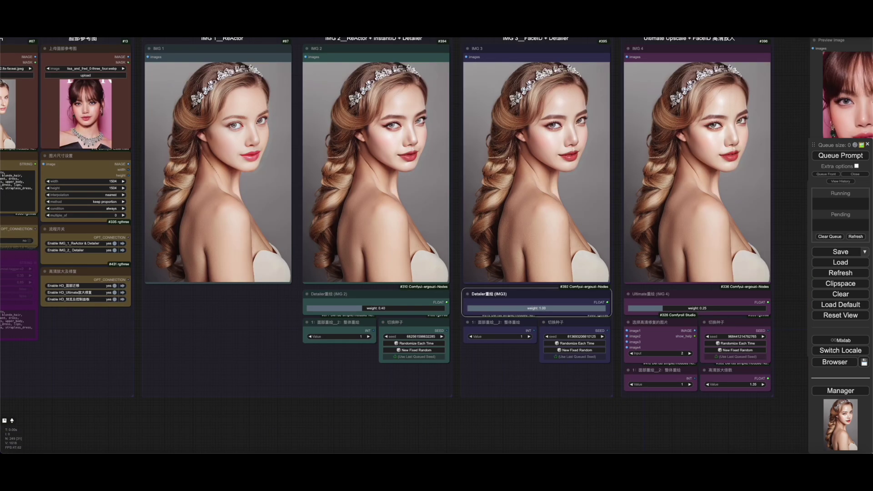
right_click(510, 108)
click(543, 204)
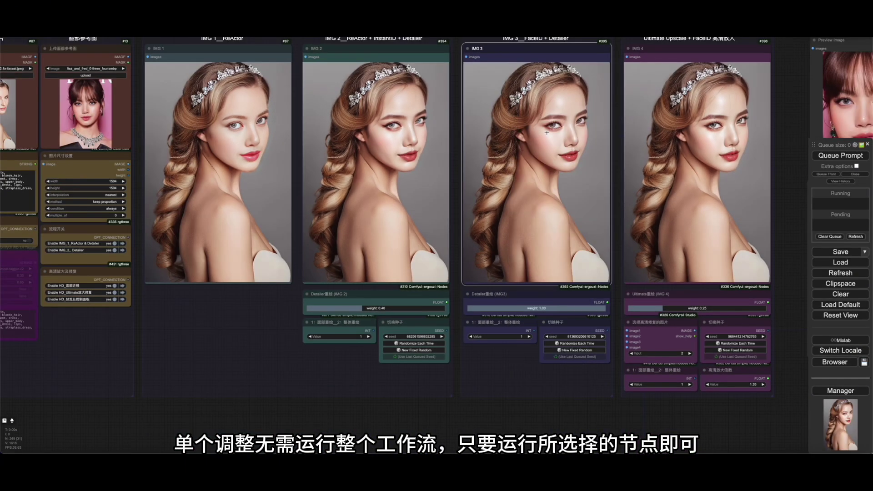
Switch the IMG 3 redraw mode to 2 (整体重绘, whole image) and queue only the IMG 3 output node
scroll(546, 133, up, 2)
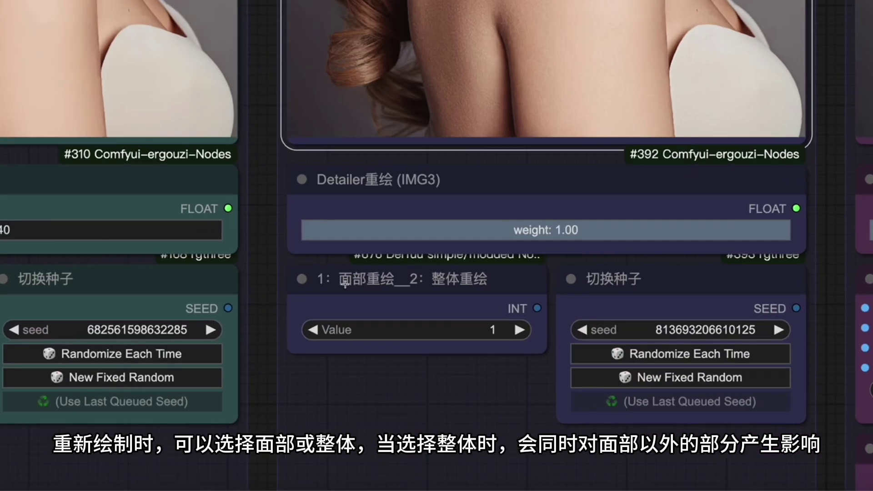
click(519, 329)
right_click(602, 42)
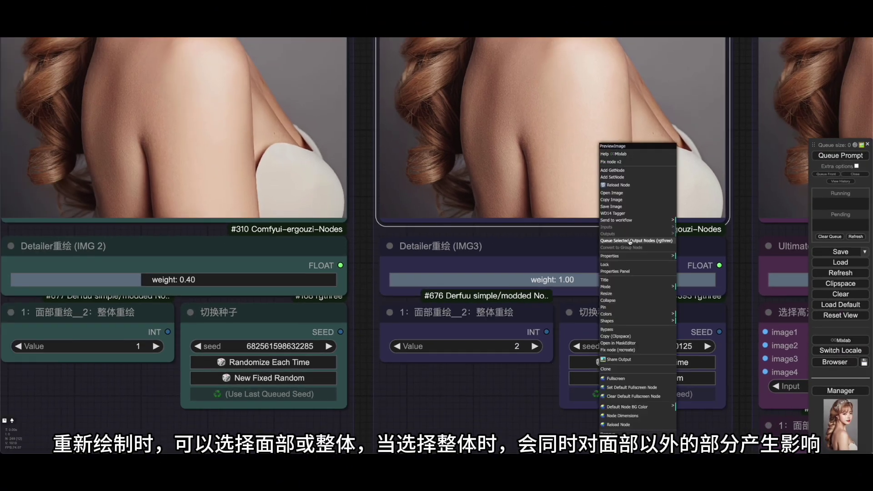
click(629, 242)
scroll(617, 172, down, 5)
scroll(617, 172, up, 2)
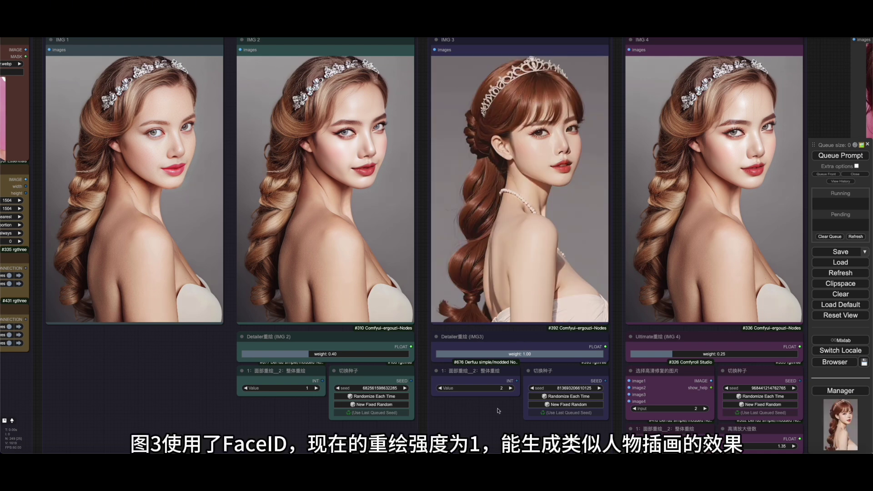
Generate a new fixed random seed for IMG 3 and queue the workflow
scroll(313, 376, up, 4)
click(569, 404)
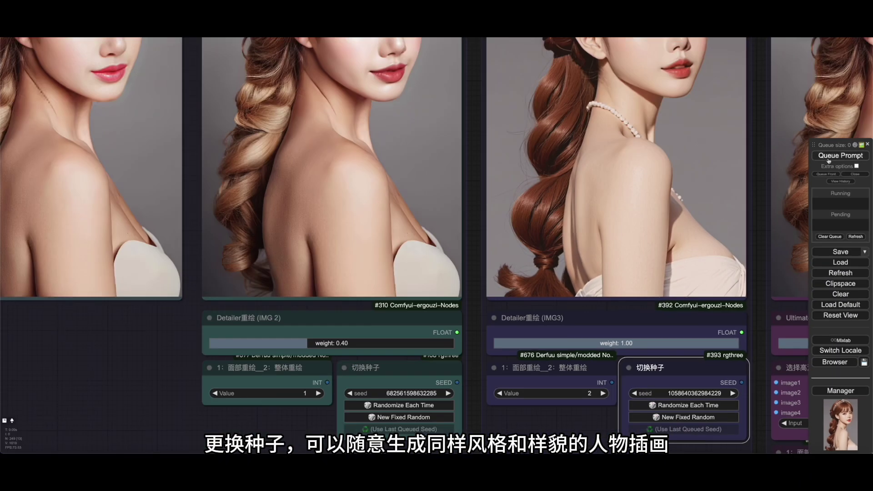
click(828, 156)
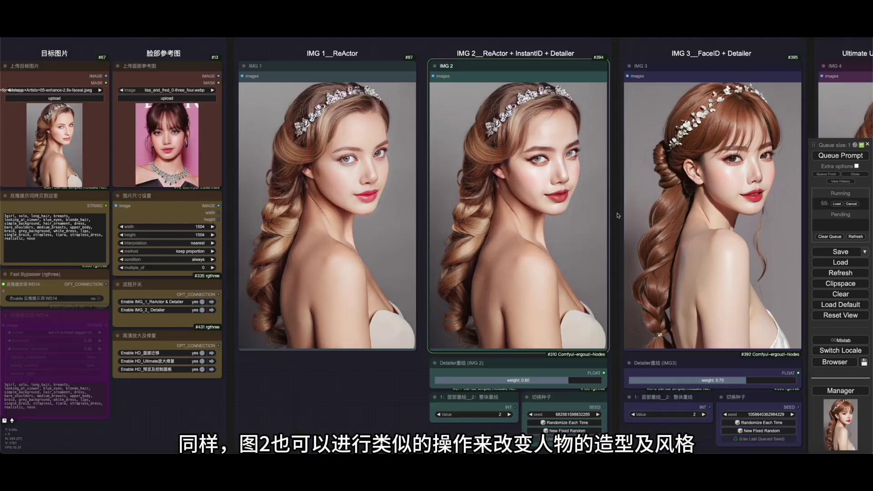
drag(616, 211, 585, 200)
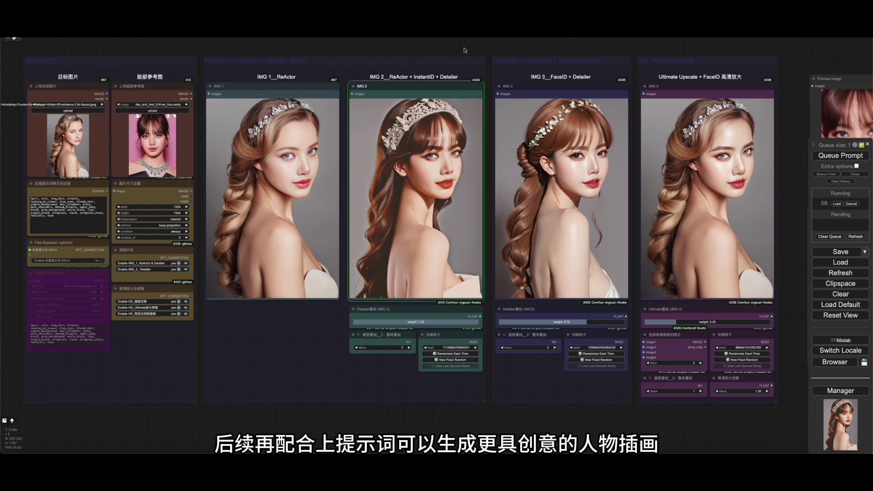
Place the reference face preview node over the face-swap results and compare the likeness up close
scroll(312, 175, up, 4)
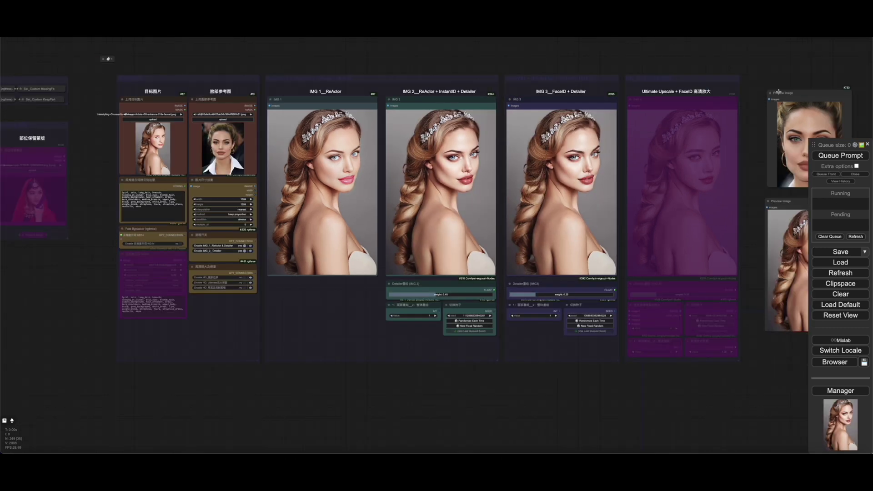
drag(764, 104, 501, 183)
scroll(502, 184, up, 5)
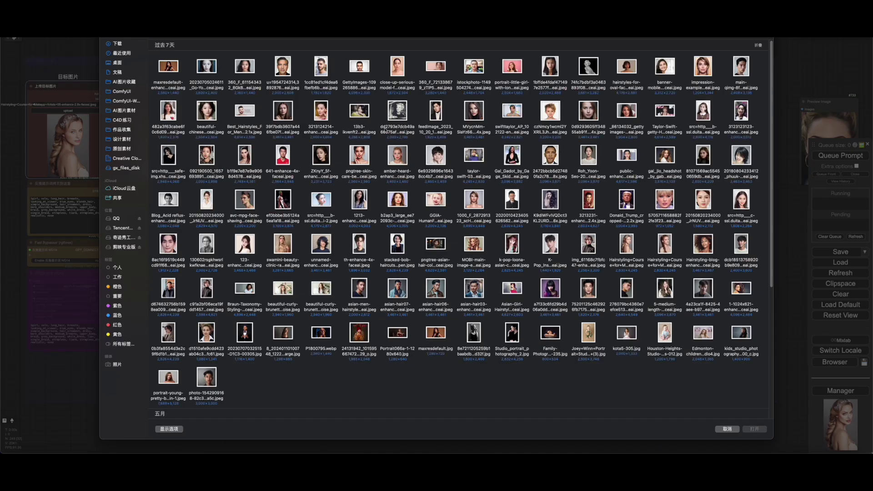
double_click(436, 111)
click(152, 110)
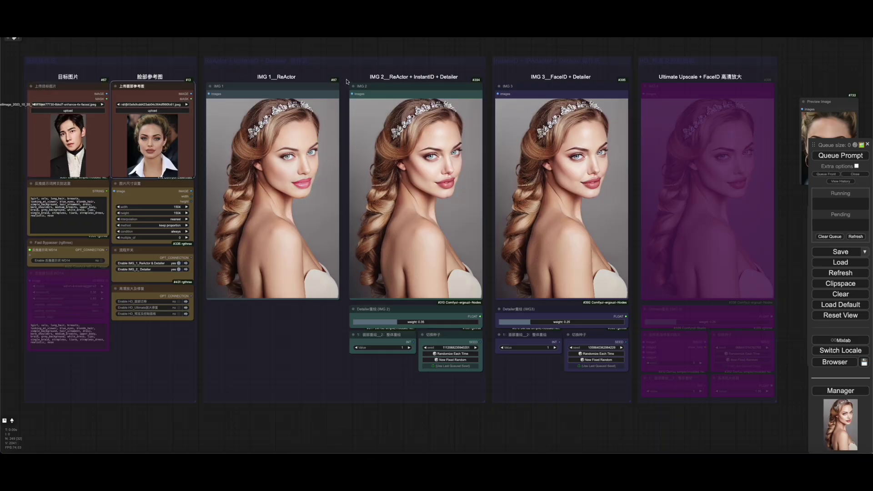
double_click(205, 378)
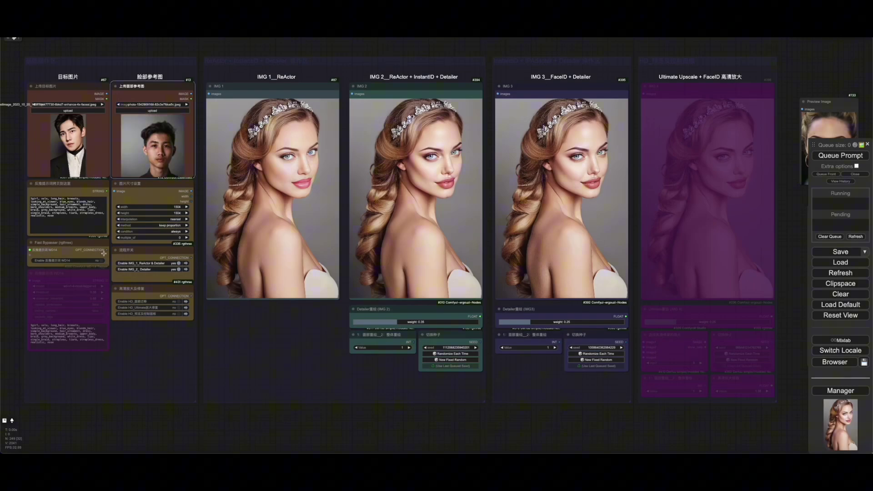
Enable the 反推提示词 WD14 tagger in the Fast Bypasser and queue only that tagger node
scroll(27, 212, up, 3)
drag(14, 273, 172, 258)
scroll(172, 258, up, 6)
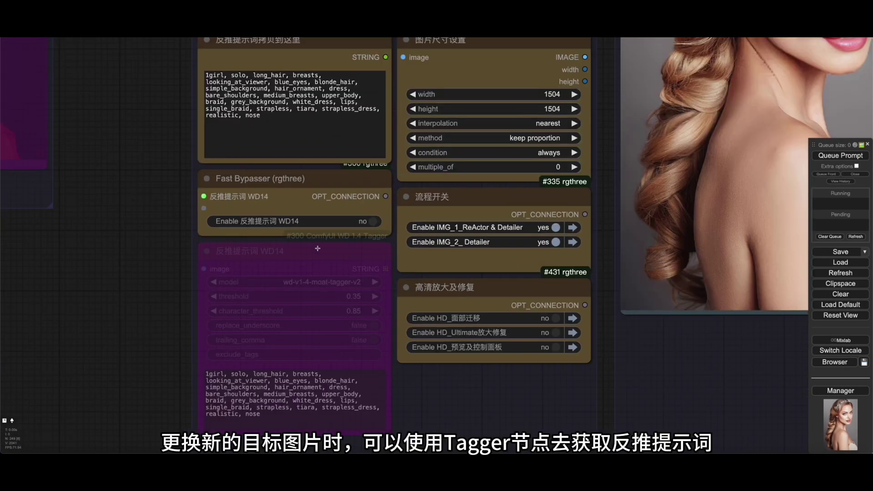
click(368, 220)
right_click(329, 252)
click(266, 260)
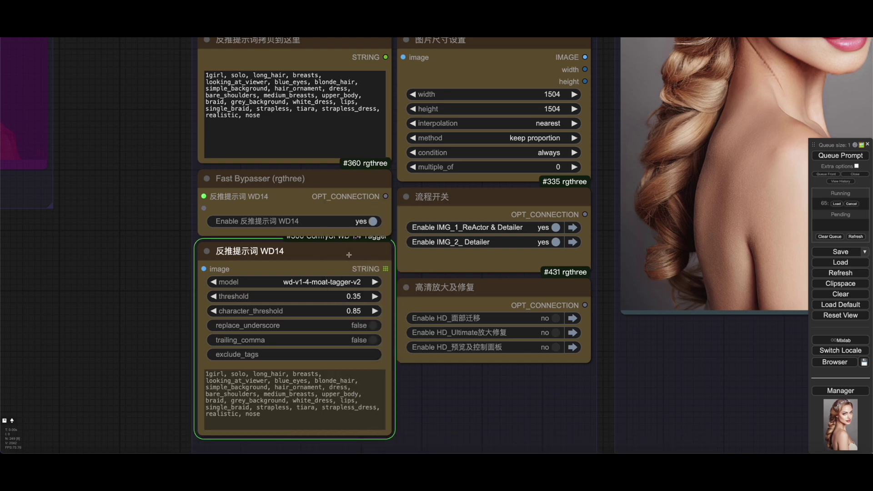
Copy all tags generated by the WD14 tagger and replace the text of the 反推提示词拷贝到这里 prompt node with them
click(292, 388)
key(ctrl+a)
key(ctrl+c)
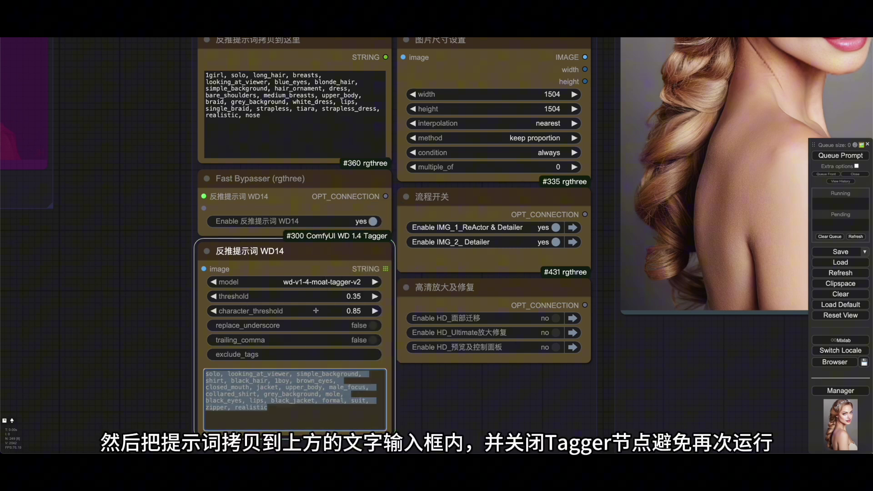
click(295, 104)
key(ctrl+a)
key(ctrl+v)
Disable the WD14 tagger again and queue the whole workflow with the new target and reference images
click(370, 221)
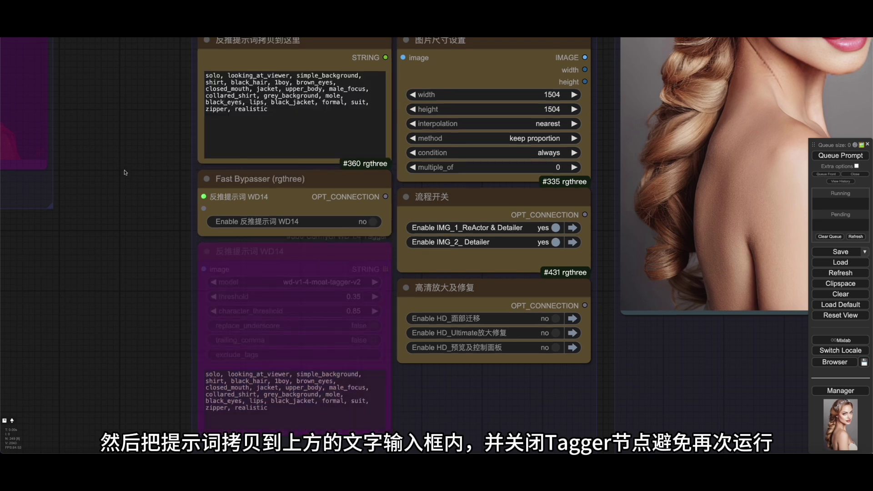
scroll(121, 177, down, 5)
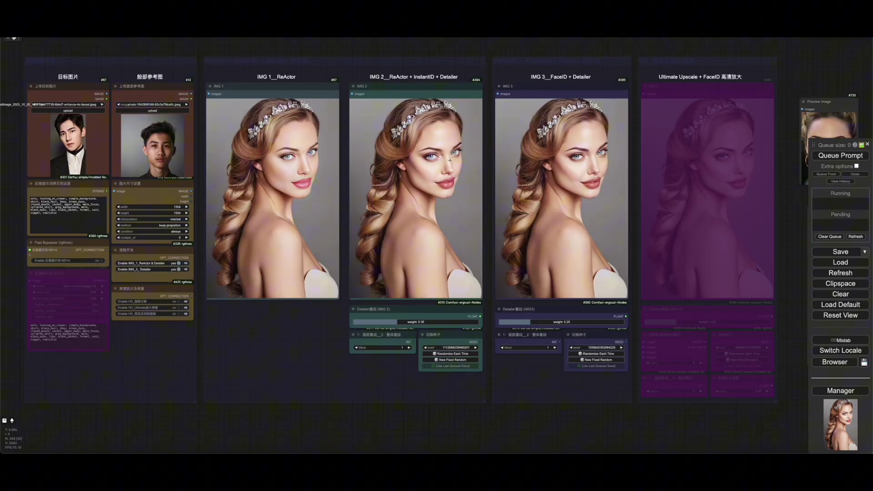
key(ctrl+Return)
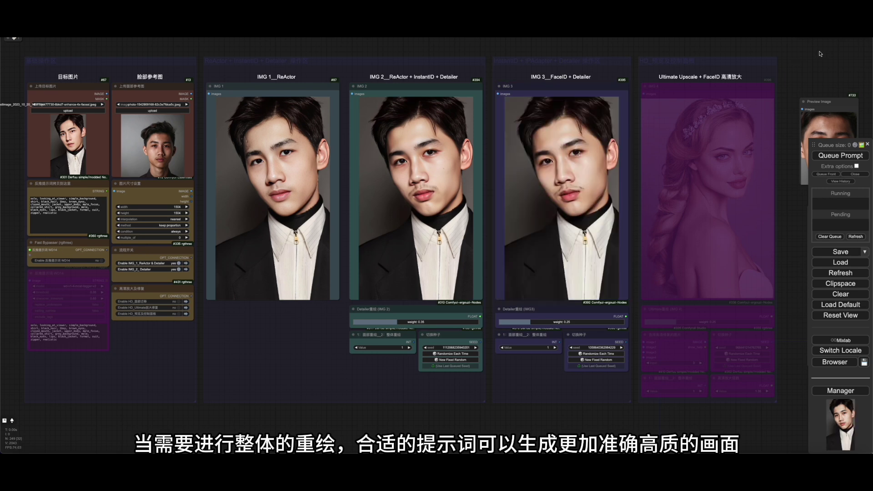
Place the reference face preview node between the IMG 2 and IMG 3 results to compare the likeness up close
drag(819, 55, 709, 51)
drag(723, 101, 384, 206)
scroll(386, 207, up, 5)
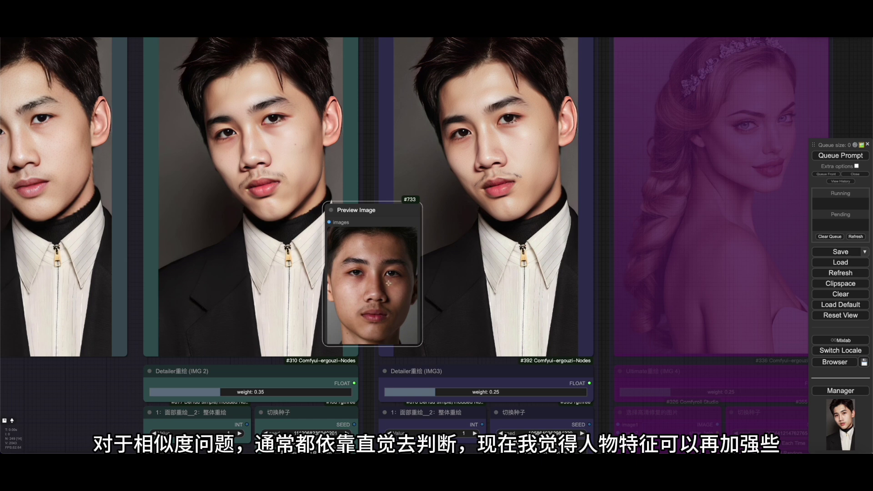
Raise the Detailer redraw weight of IMG 2 to strengthen the reference person's facial features
scroll(417, 245, down, 1)
drag(258, 374, 274, 375)
right_click(294, 136)
click(363, 348)
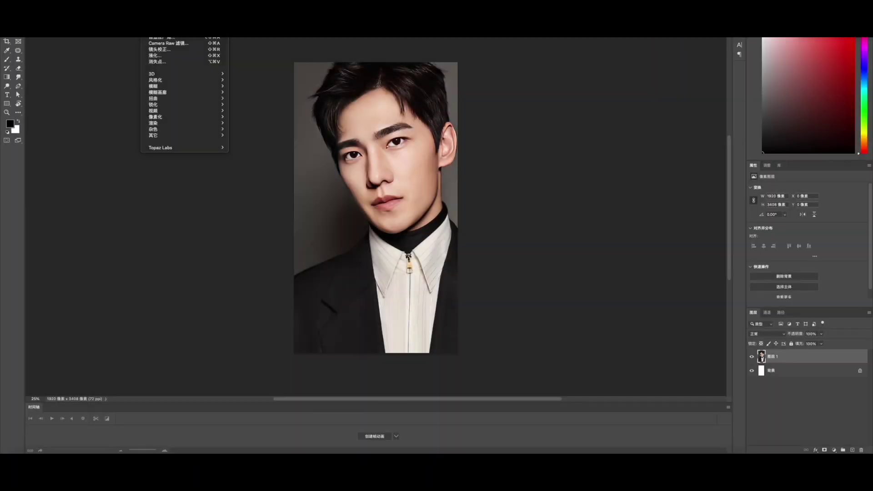
Switch to Photoshop and use Liquify on the target portrait to raise the chin and shorten the face, then apply it
click(182, 57)
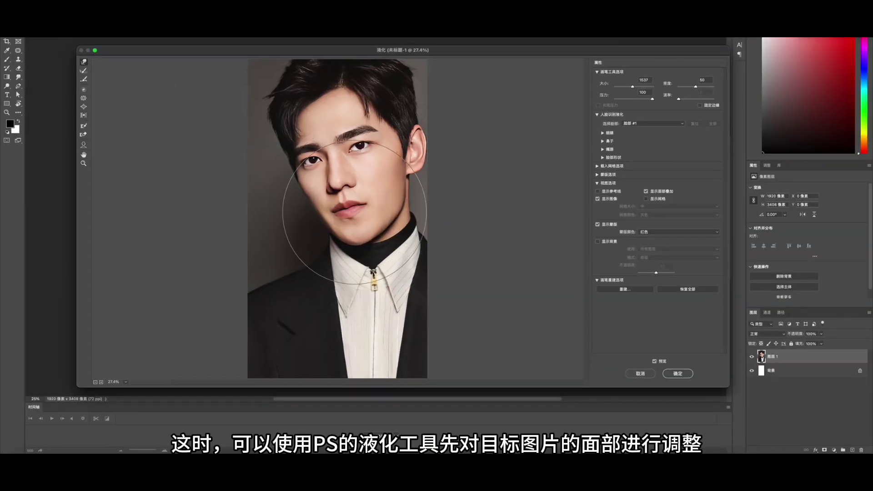
drag(356, 227, 345, 209)
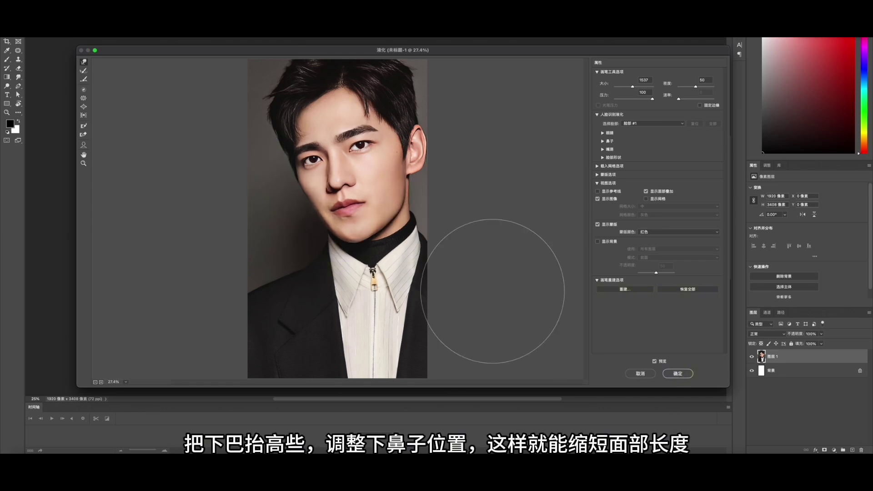
key(Return)
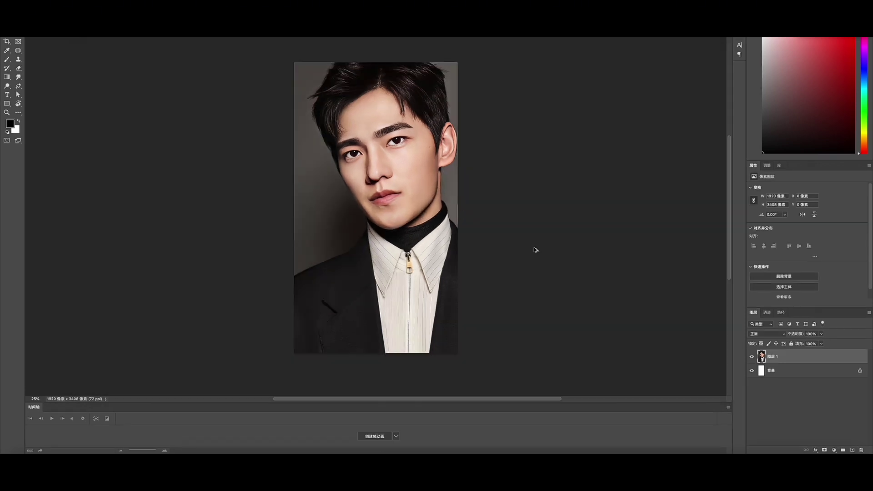
Export the liquified portrait for web as a JPG into the 下载 folder, then switch to ComfyUI and queue the workflow with it
key(alt+shift+super+s)
click(582, 386)
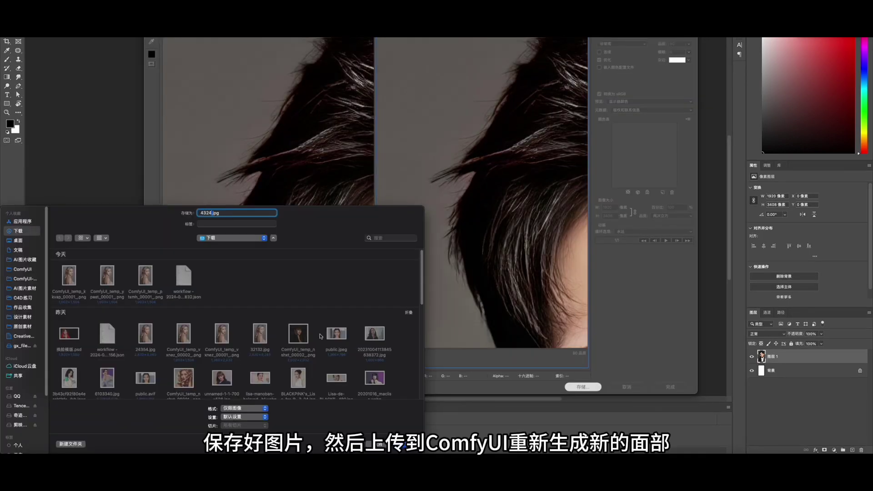
click(405, 442)
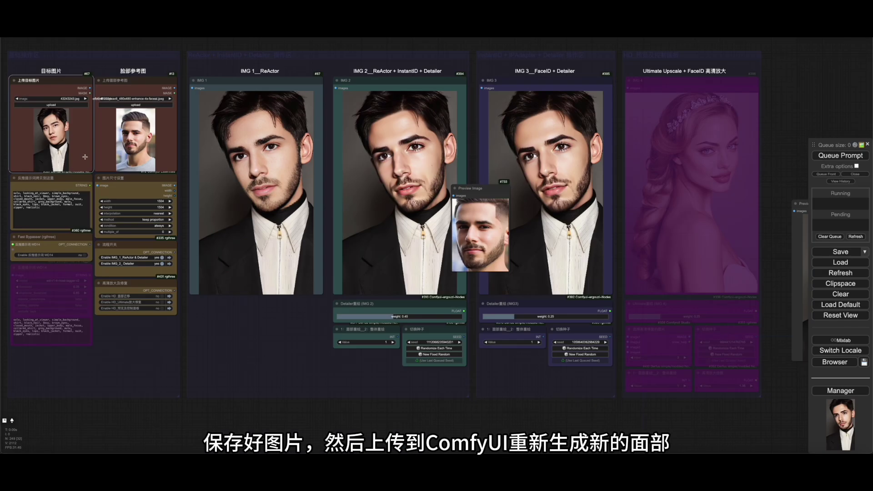
key(ctrl+Return)
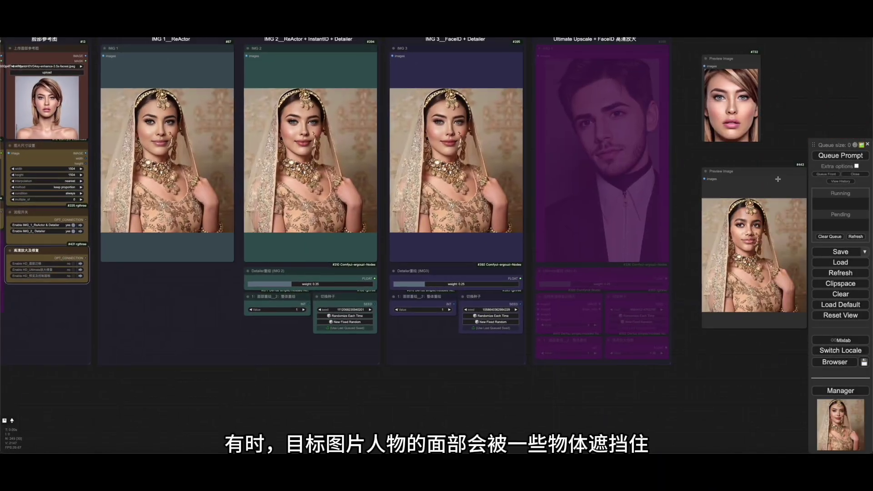
Place the target image preview node between the IMG 2 and IMG 3 results to compare the nose jewellery up close
drag(734, 188, 478, 64)
scroll(368, 131, up, 4)
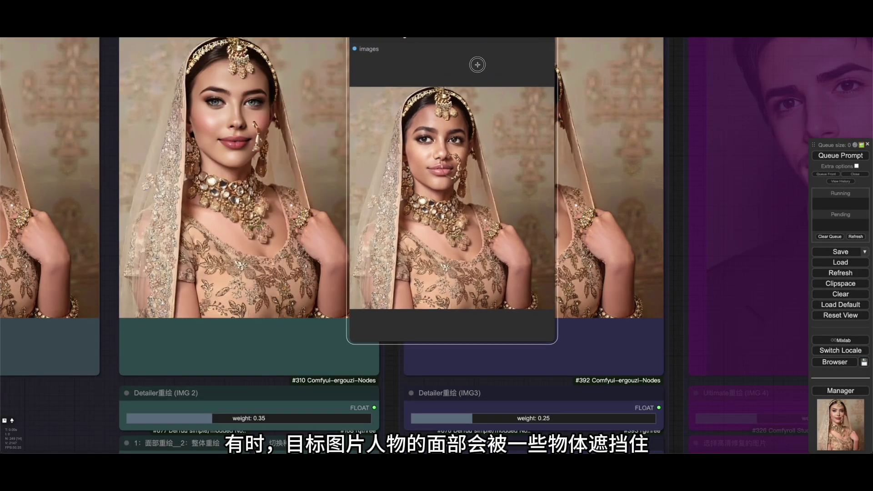
scroll(422, 162, up, 3)
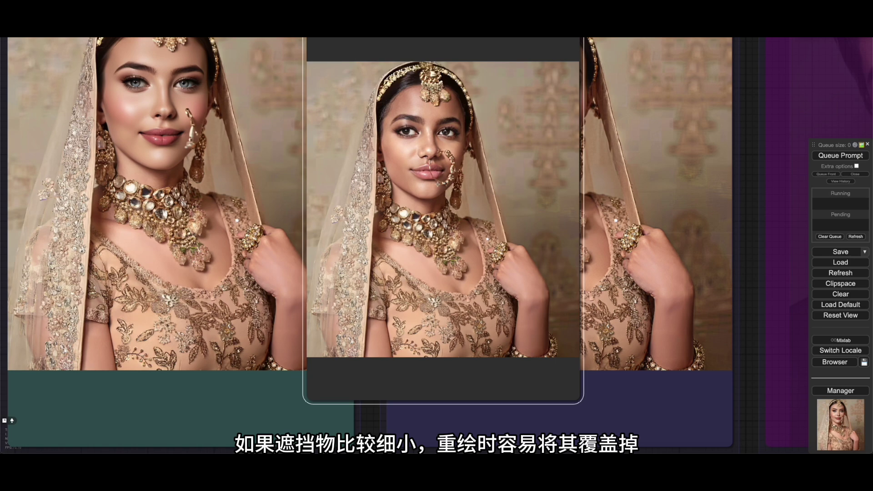
scroll(438, 184, up, 1)
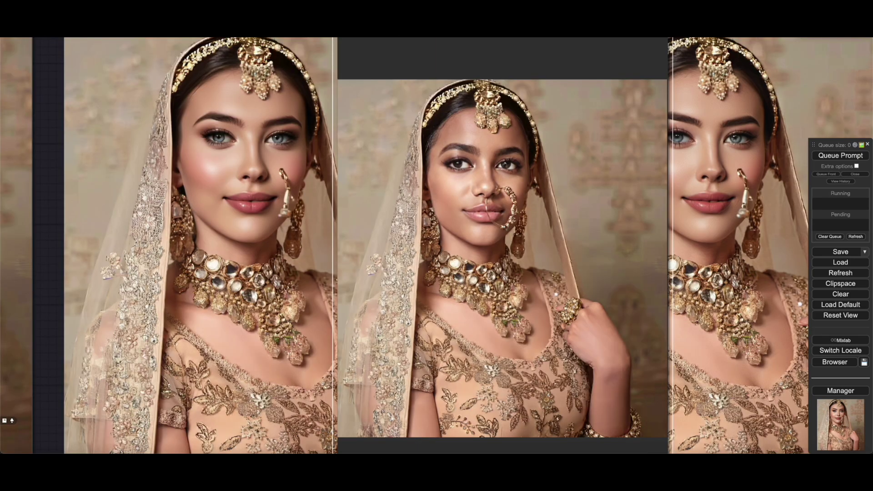
Activate the bypassed nodes of the 部位保留蒙版 group beside the basic operation area
scroll(88, 108, down, 10)
drag(88, 108, 366, 136)
scroll(271, 220, up, 5)
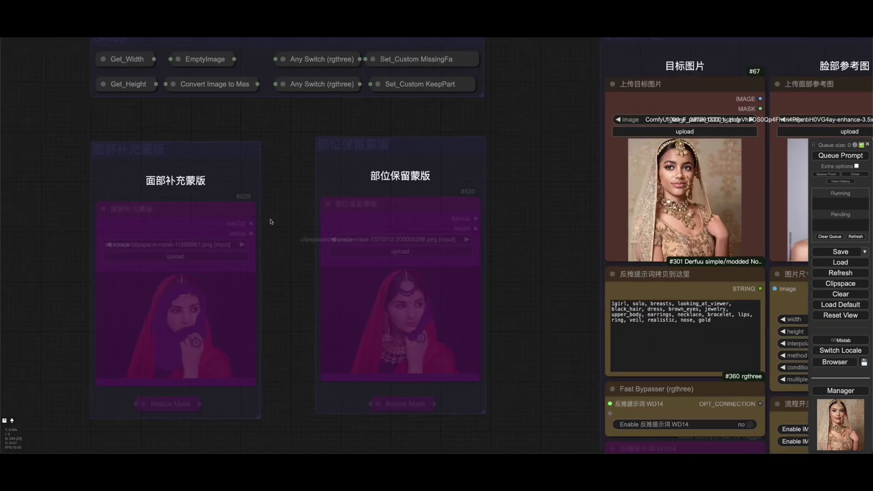
right_click(390, 137)
click(428, 237)
drag(521, 274, 479, 248)
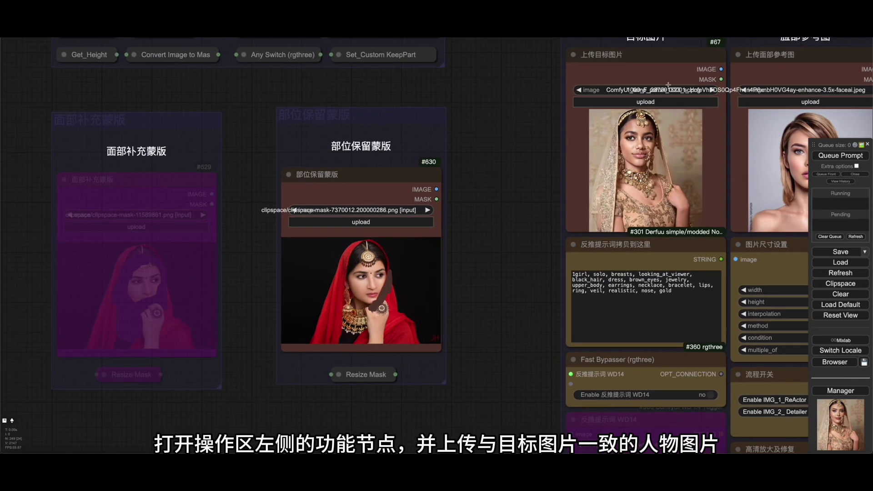
Load the target image ComfyUI_temp_puhxk_00001_.png into the 部位保留蒙版 node
click(674, 89)
click(674, 93)
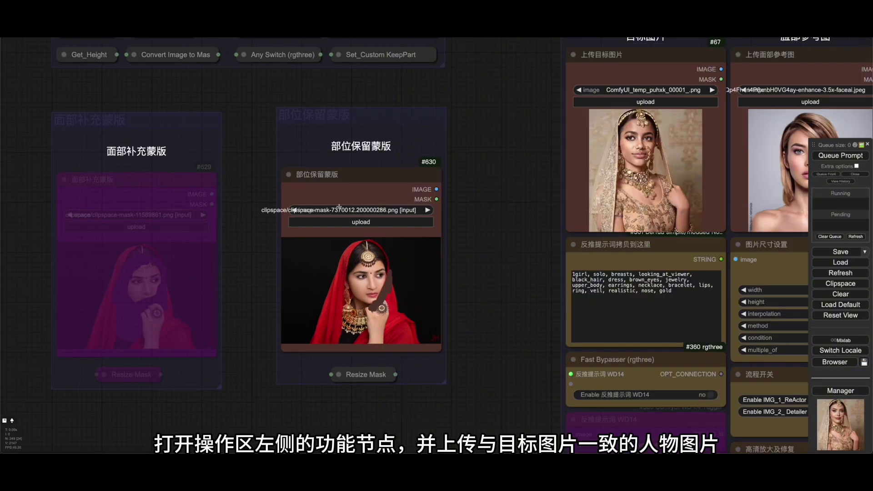
click(339, 206)
text(001)
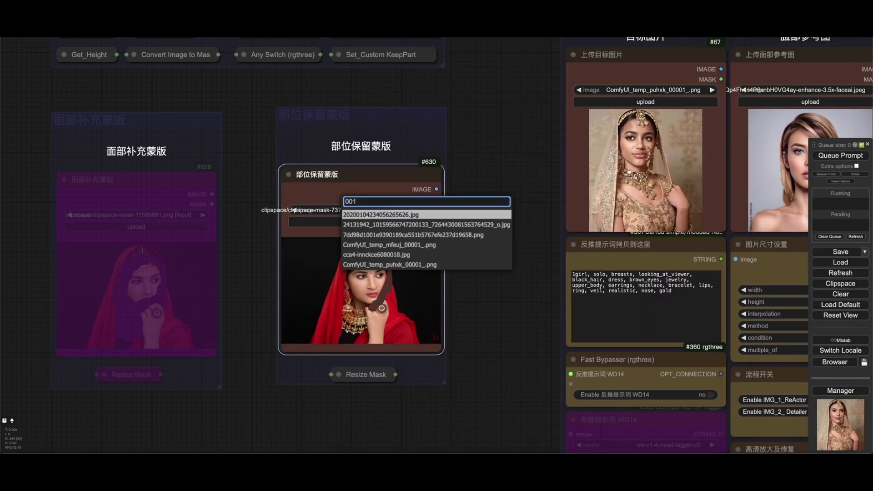
click(409, 264)
scroll(468, 319, up, 4)
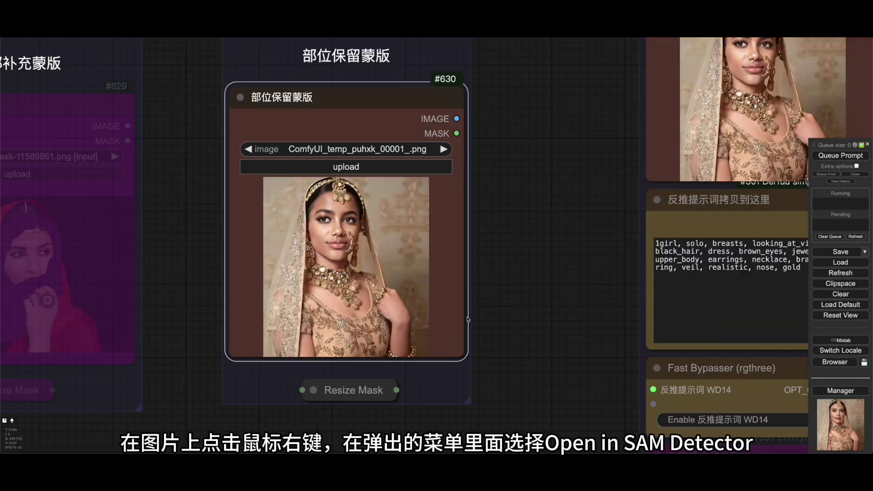
In the SAM Detector, mark the forehead and nose jewellery to keep, exclude the surrounding face and hair, and save the detected mask
right_click(369, 262)
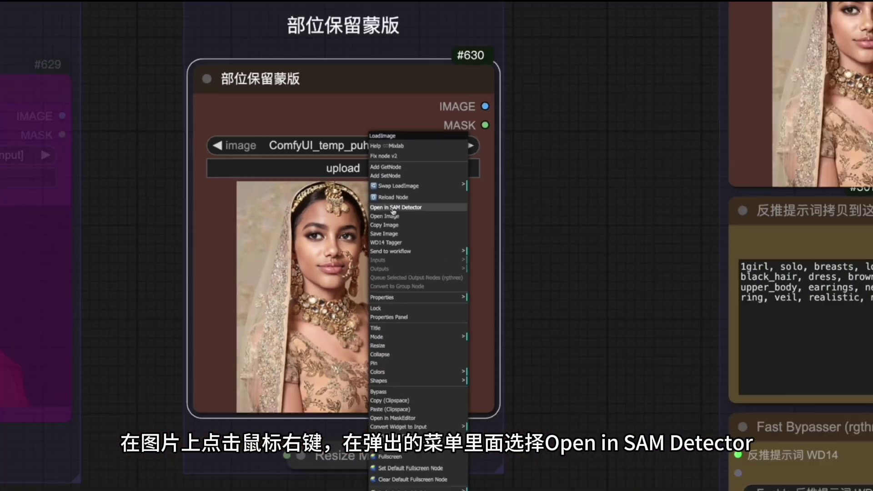
click(414, 233)
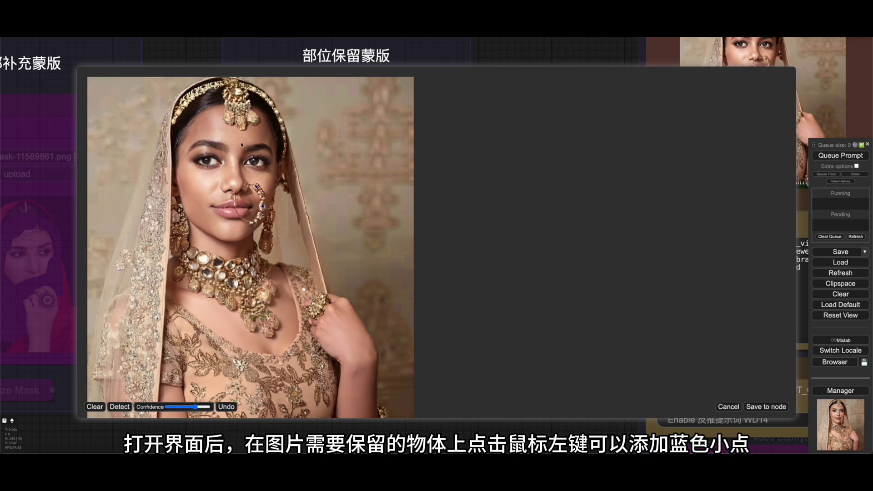
click(240, 122)
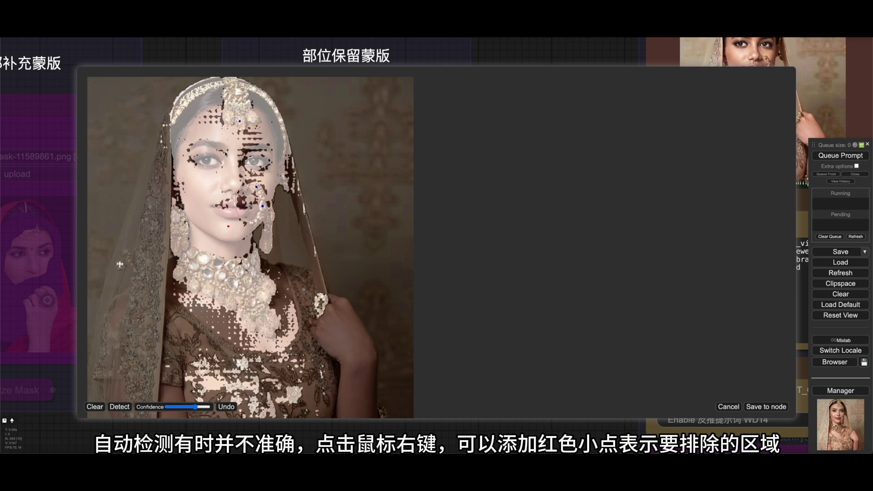
right_click(264, 132)
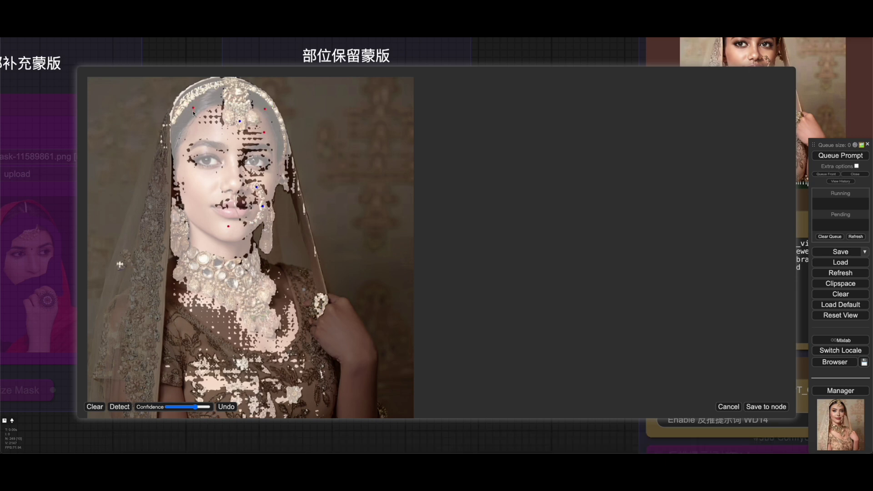
click(119, 406)
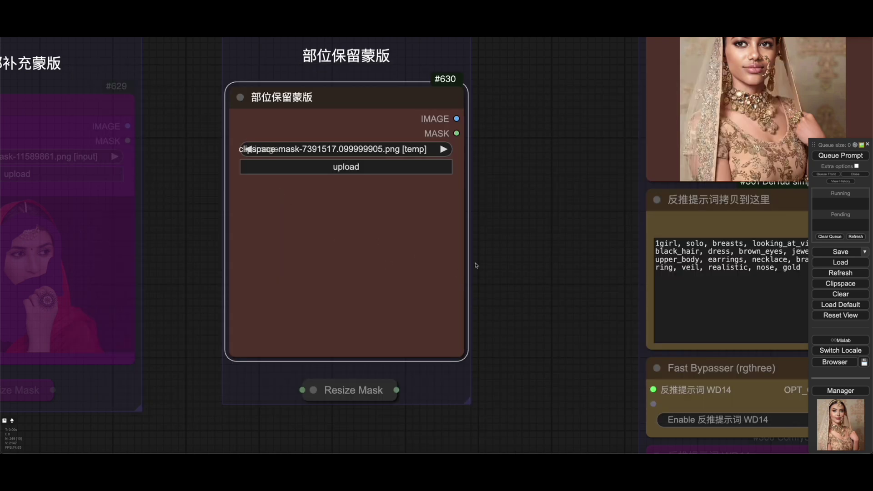
Open the mask in the MaskEditor, erase the excess mask along the headband with a thicker brush and save it to the node
right_click(353, 243)
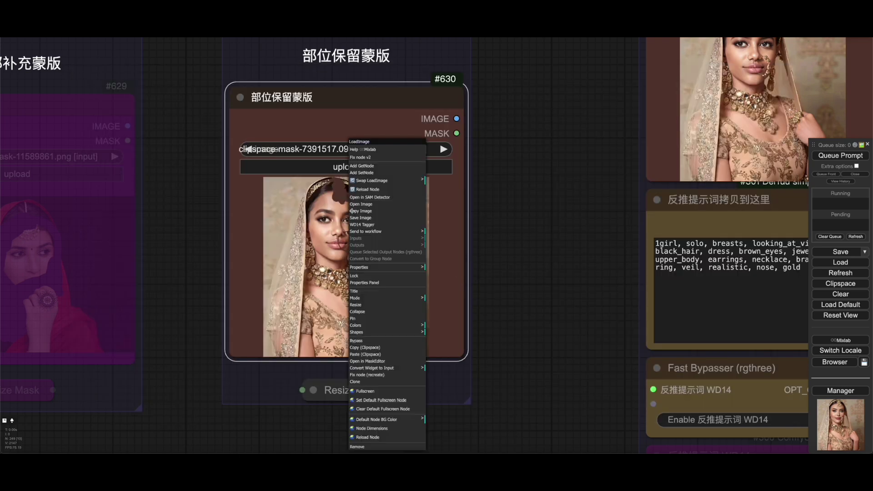
click(377, 361)
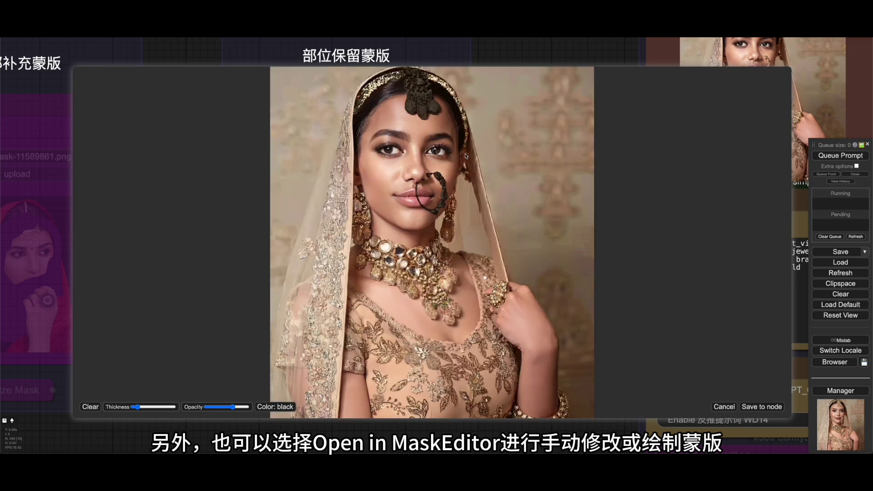
scroll(470, 157, up, 5)
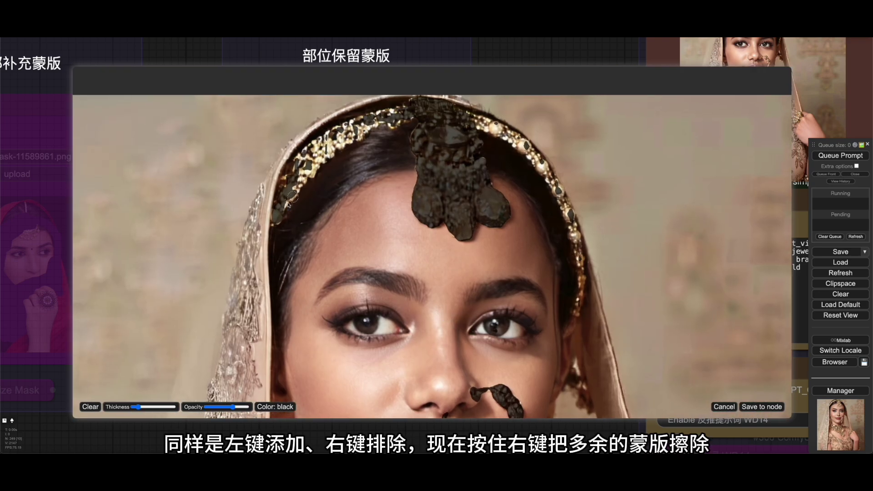
drag(137, 406, 161, 406)
mouse_move(286, 200)
mouse_down()
mouse_move(332, 136)
mouse_move(382, 101)
mouse_move(488, 107)
mouse_up()
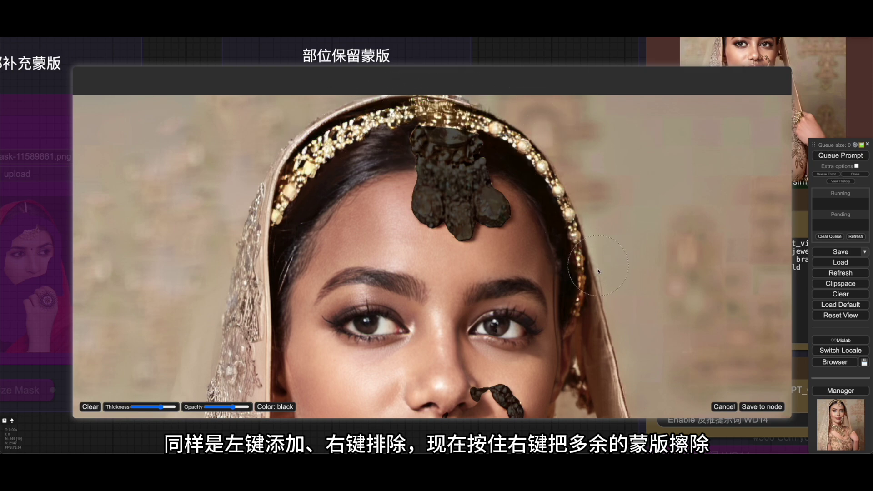
drag(582, 291, 529, 285)
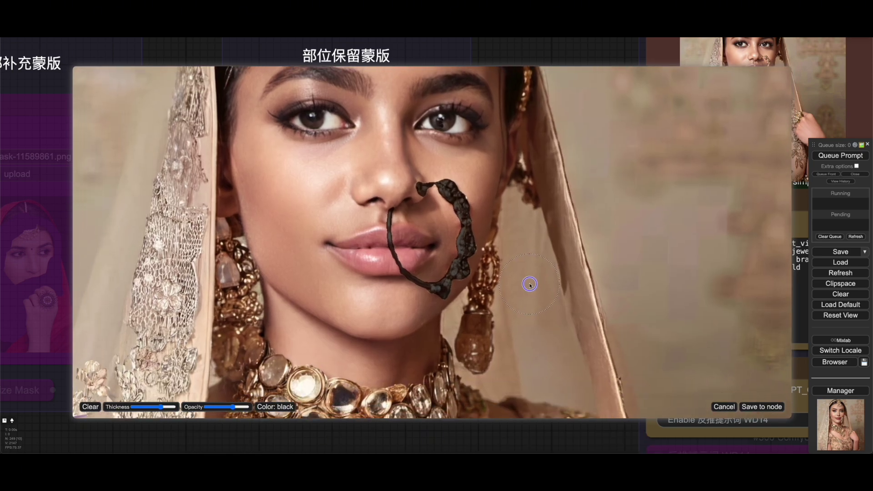
scroll(529, 285, down, 3)
scroll(479, 272, up, 2)
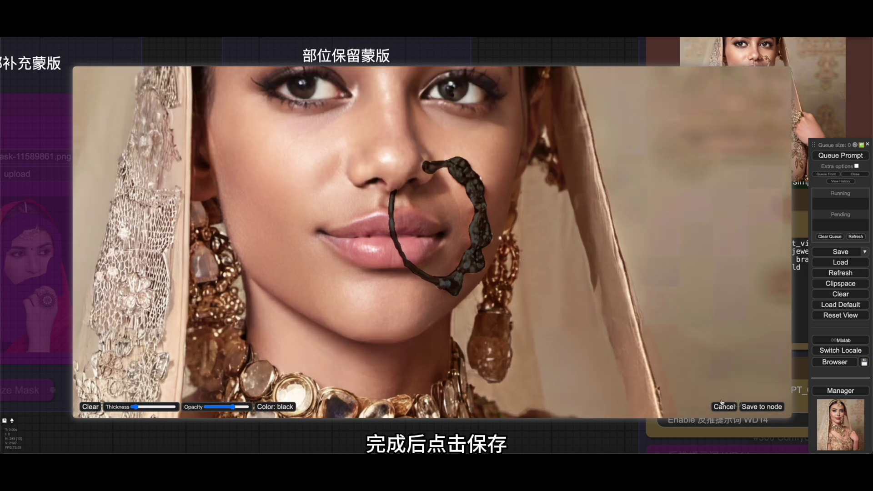
click(753, 408)
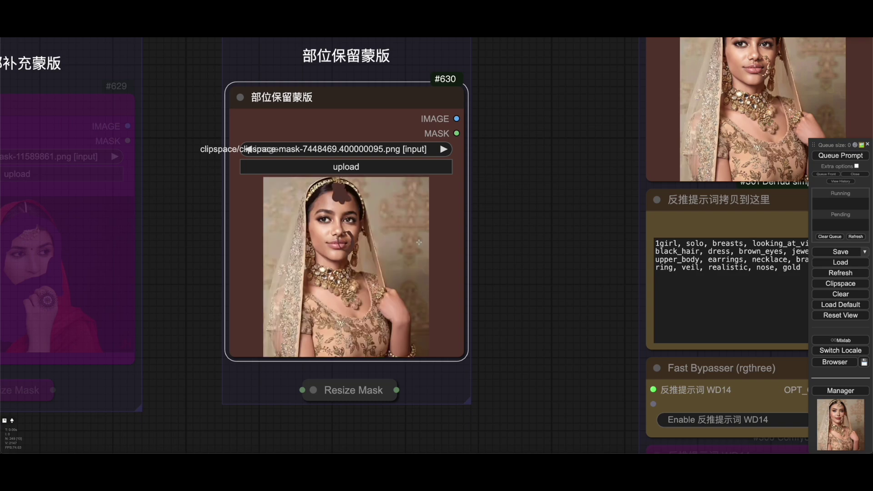
Examine the nose ring and its edge over the lips in the regenerated IMG 2, IMG 3 and upscaled results
scroll(419, 241, down, 5)
drag(483, 232, 333, 232)
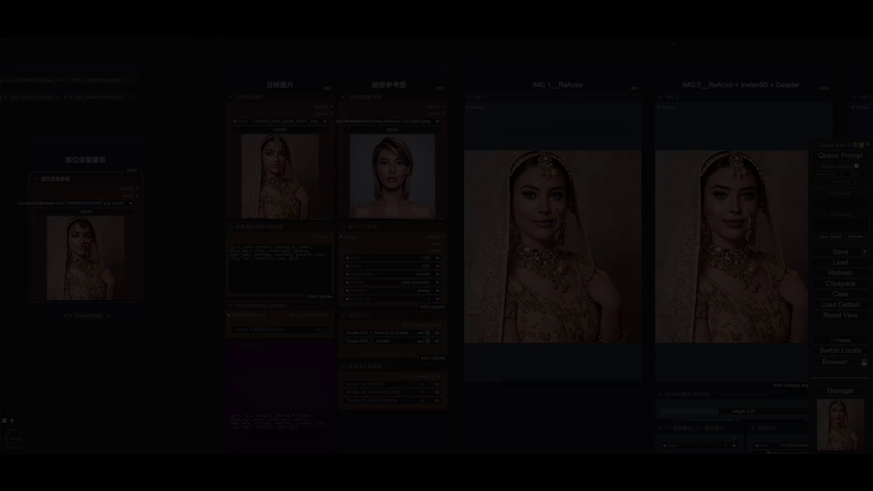
scroll(261, 186, up, 6)
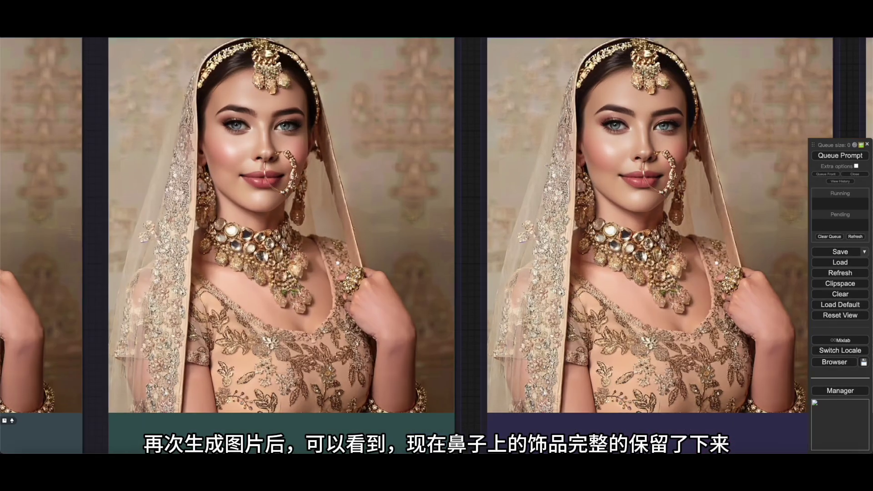
drag(476, 201, 220, 194)
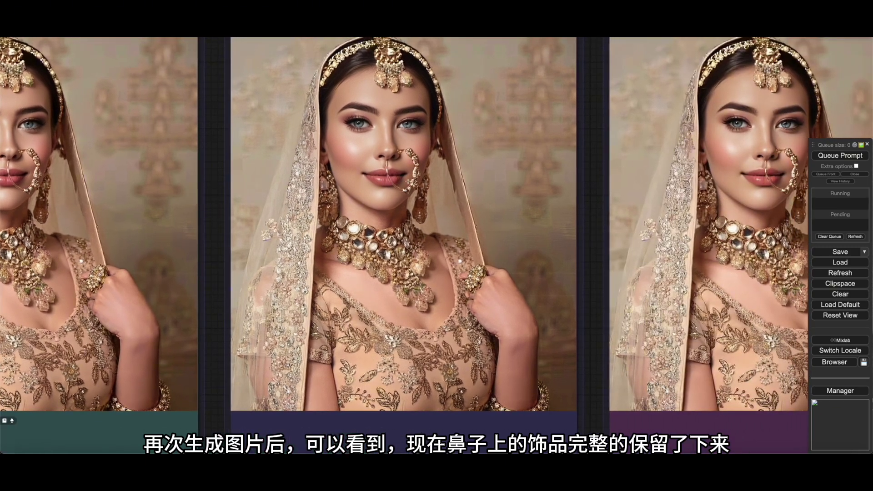
drag(591, 181, 238, 187)
scroll(414, 176, up, 6)
scroll(414, 176, up, 2)
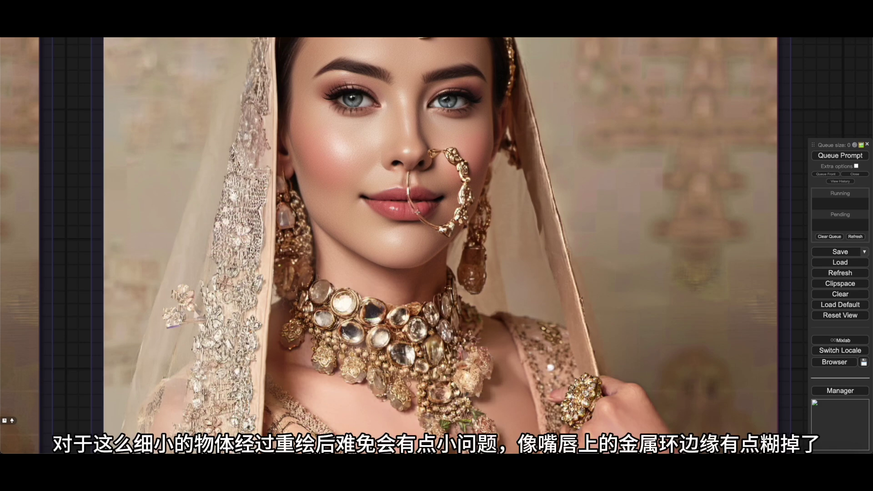
scroll(396, 223, up, 2)
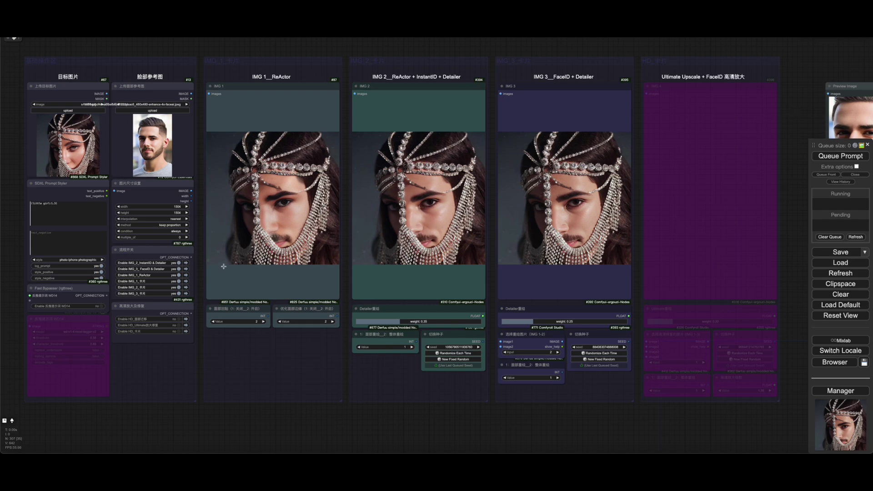
Activate the bypassed nodes of the 自定义面部蒙版 group for the portrait with the jewelled headdress
scroll(291, 205, up, 5)
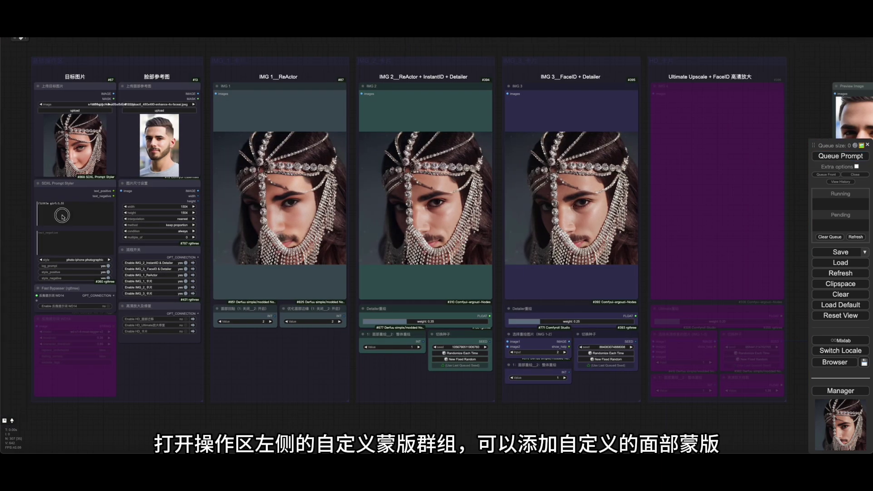
drag(45, 114, 340, 103)
scroll(341, 104, up, 5)
right_click(339, 83)
click(366, 181)
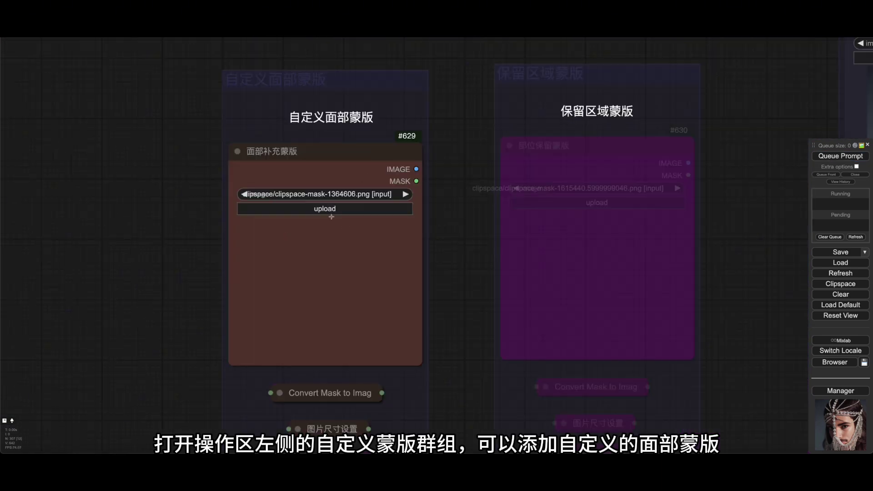
Load the target image s-l1600.jpg into the 面部补充蒙版 node
scroll(284, 245, down, 5)
click(280, 215)
text(1600)
click(295, 233)
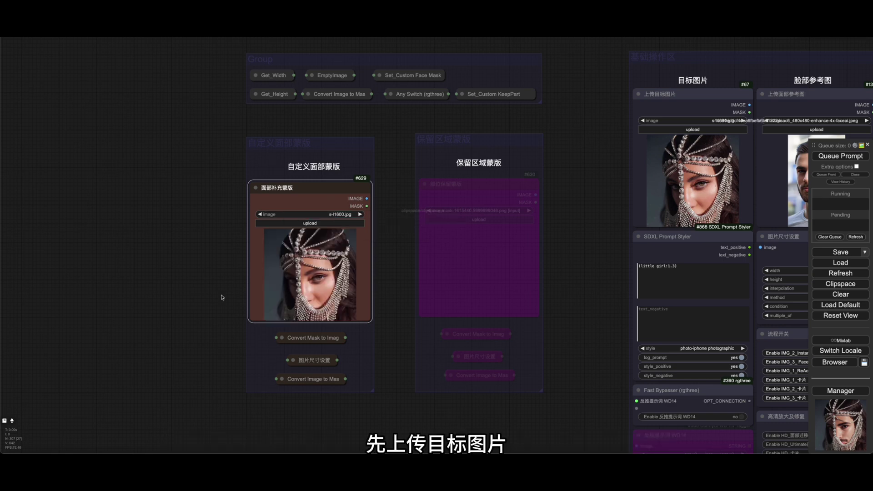
Open the 面部补充蒙版 image in the MaskEditor, paint a mask over the whole face inside the jewellery and save it to the node
scroll(268, 312, up, 5)
right_click(344, 150)
click(358, 361)
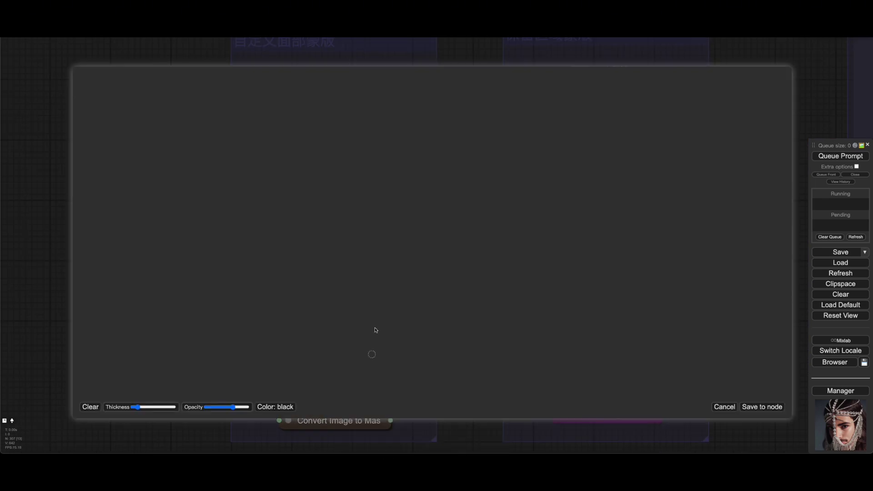
scroll(405, 288, up, 4)
mouse_move(346, 200)
mouse_down()
mouse_move(386, 170)
mouse_move(463, 163)
mouse_move(507, 223)
mouse_move(520, 270)
mouse_move(496, 353)
mouse_move(390, 359)
mouse_move(346, 257)
mouse_move(341, 201)
mouse_move(377, 233)
mouse_move(380, 297)
mouse_move(407, 376)
mouse_move(449, 397)
mouse_move(507, 348)
mouse_move(515, 258)
mouse_up()
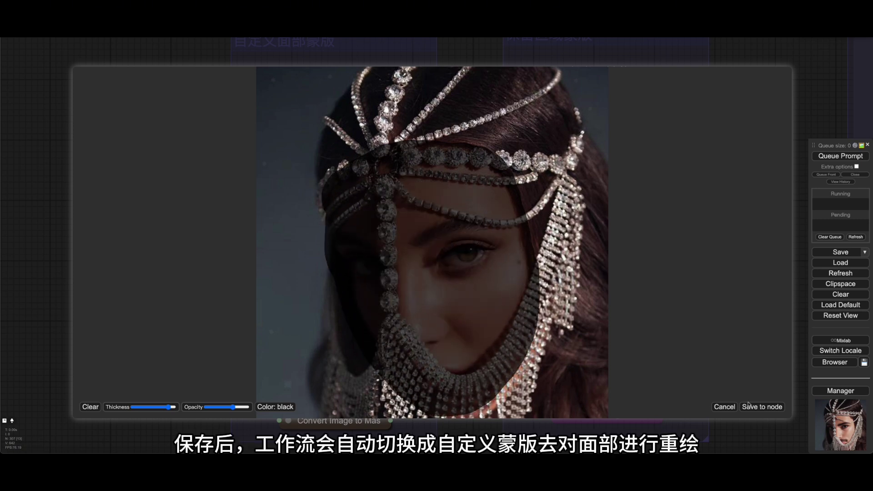
click(762, 406)
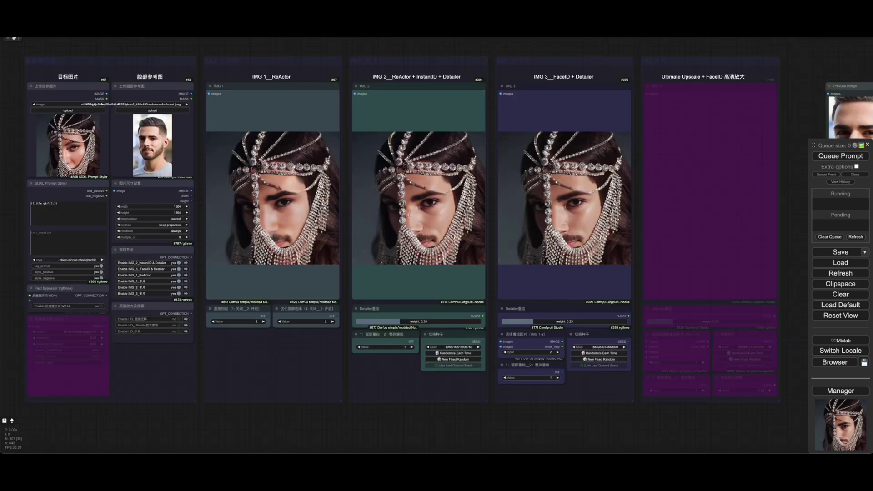
Run only the IMG 2 output node and inspect how the custom face mask affects the face and jewellery
right_click(409, 215)
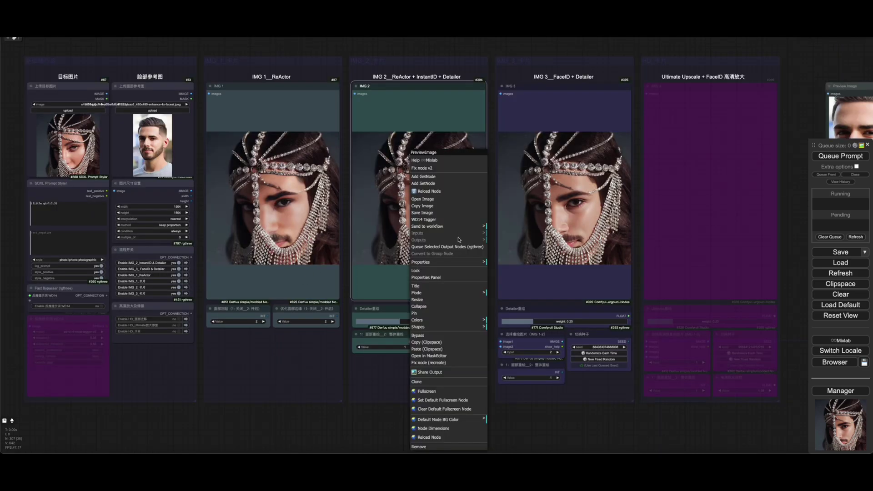
click(456, 223)
scroll(456, 222, up, 9)
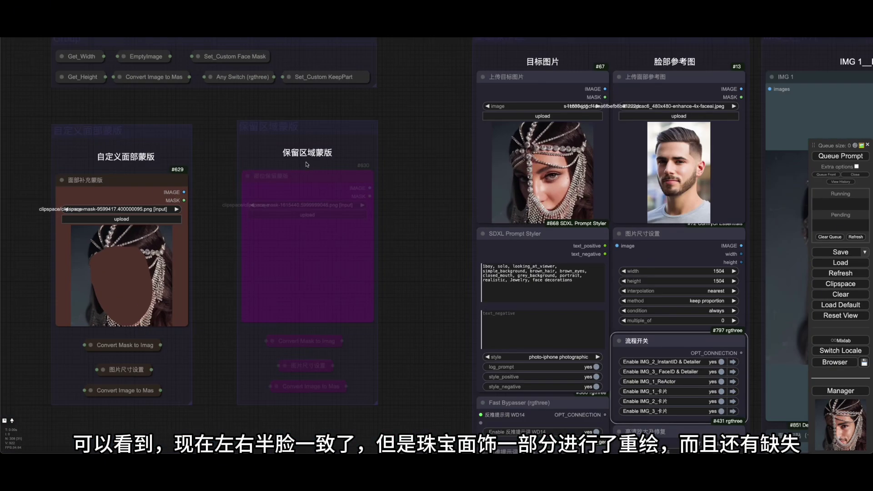
Activate the bypassed nodes of the 保留区域蒙版 group and load s-l1600.jpg into its 部位保留蒙版 node
scroll(291, 150, up, 3)
right_click(287, 112)
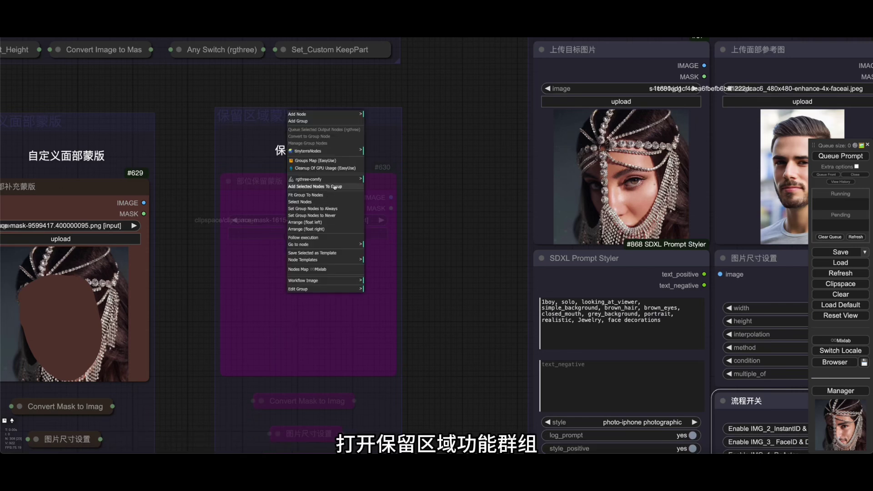
click(323, 209)
click(318, 220)
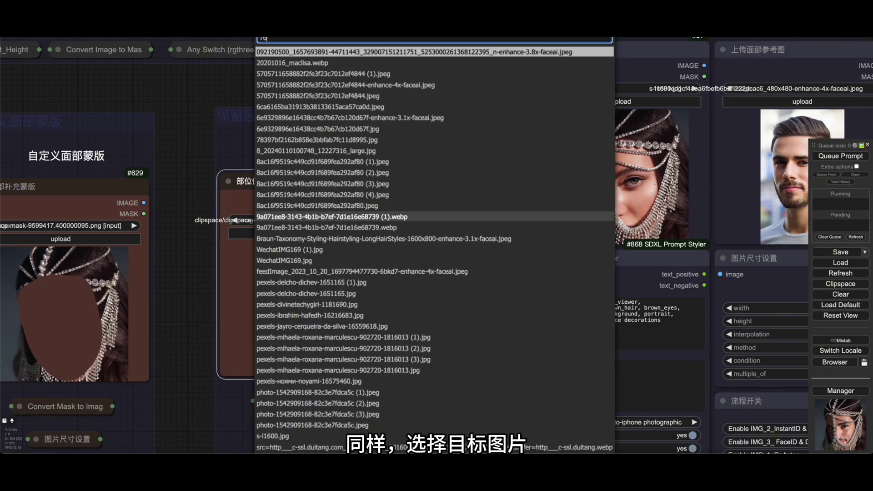
text(1600x)
key(Return)
Open the 部位保留蒙版 image in the SAM Detector, mark points along the jewelled strands and veil, and save the detected mask to the node
drag(425, 292, 490, 224)
right_click(366, 142)
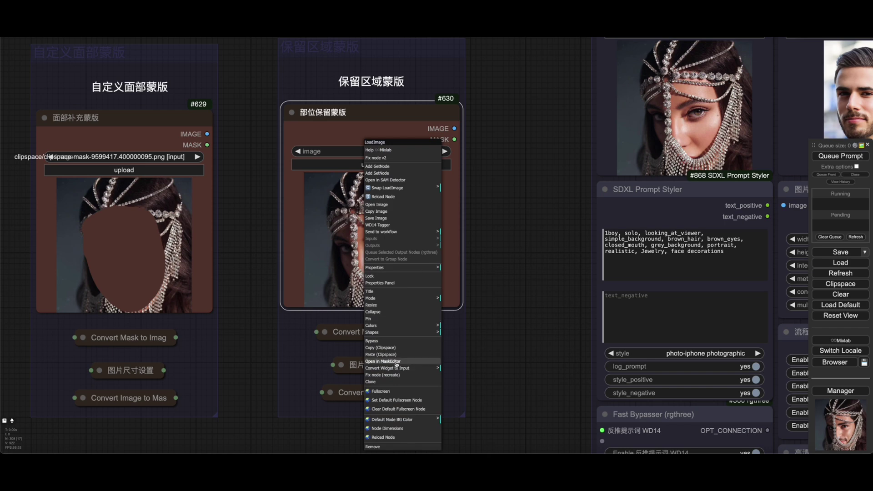
click(388, 180)
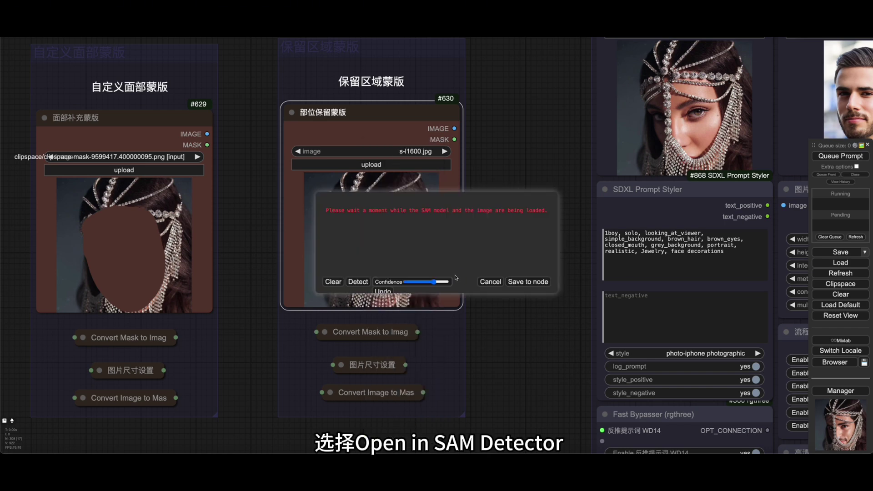
click(170, 211)
click(174, 226)
click(119, 407)
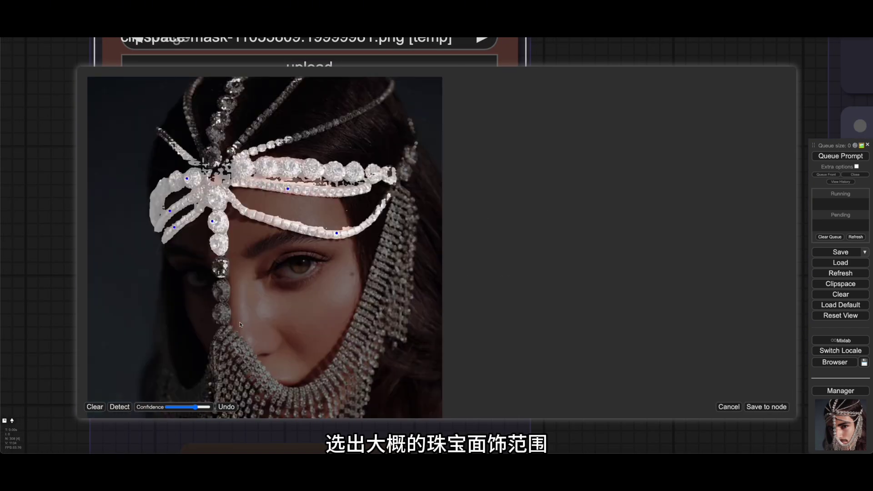
click(223, 288)
click(222, 314)
click(229, 327)
click(234, 344)
click(375, 173)
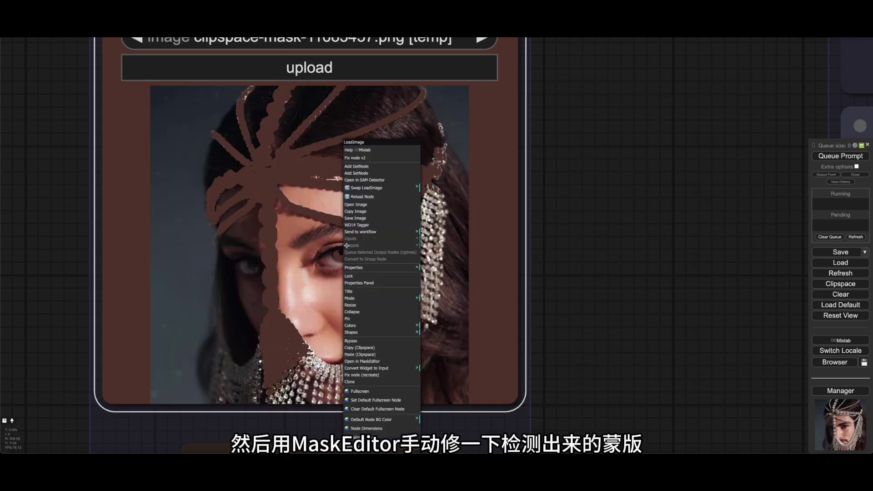
Touch up the jewellery mask in the MaskEditor with a white brush and examine the regenerated faces in the IMG outputs
click(368, 266)
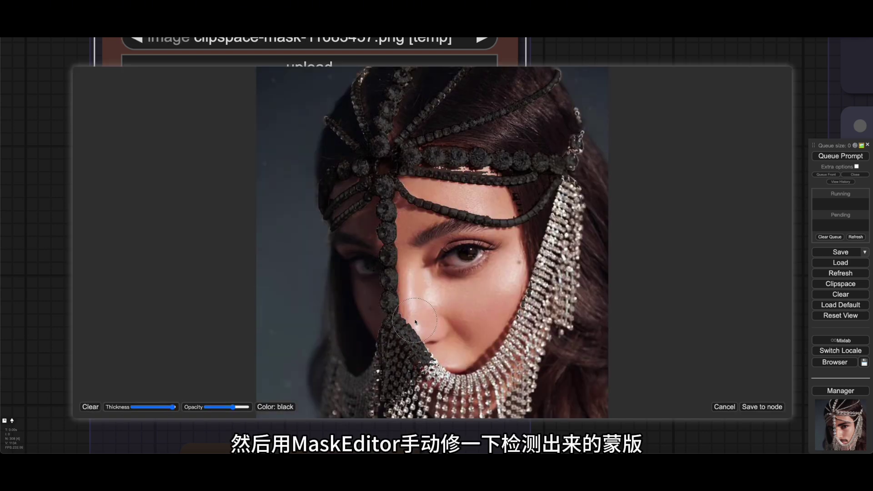
click(275, 406)
scroll(538, 197, down, 3)
scroll(538, 198, up, 5)
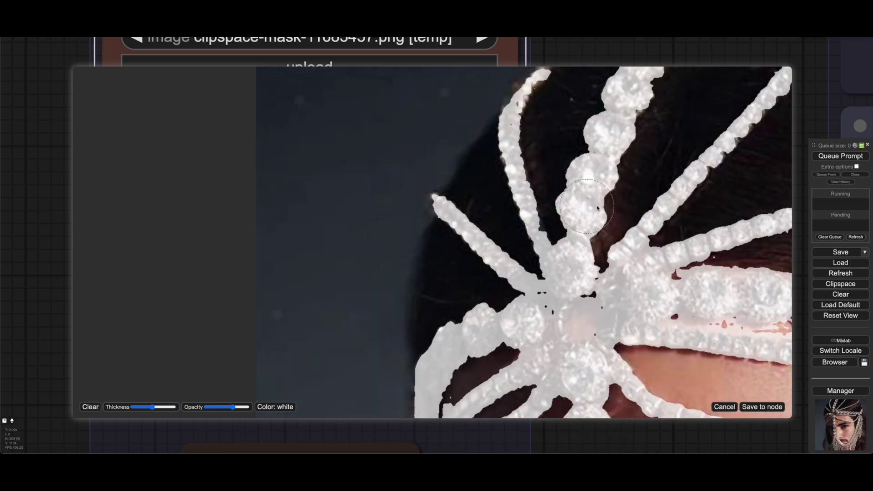
drag(538, 198, 322, 126)
scroll(635, 258, down, 10)
mouse_move(635, 257)
mouse_down()
mouse_move(467, 253)
mouse_move(491, 255)
mouse_up()
drag(234, 335, 229, 342)
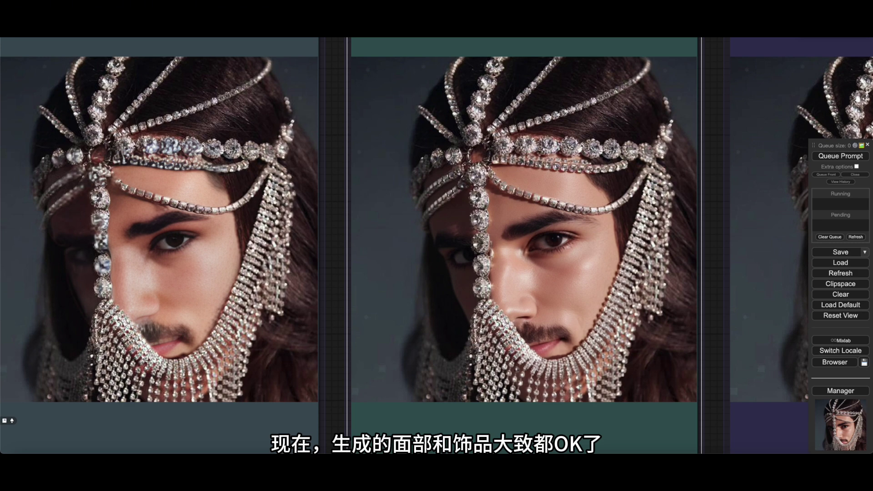
scroll(495, 258, up, 5)
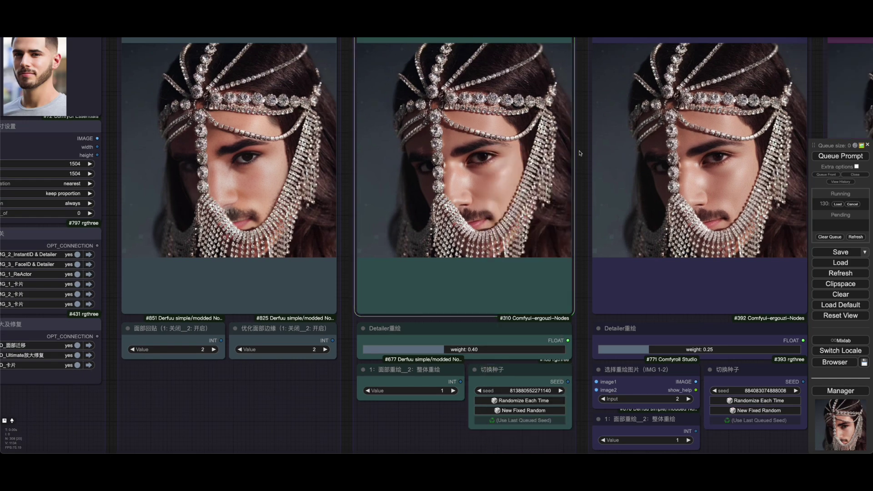
scroll(466, 150, up, 5)
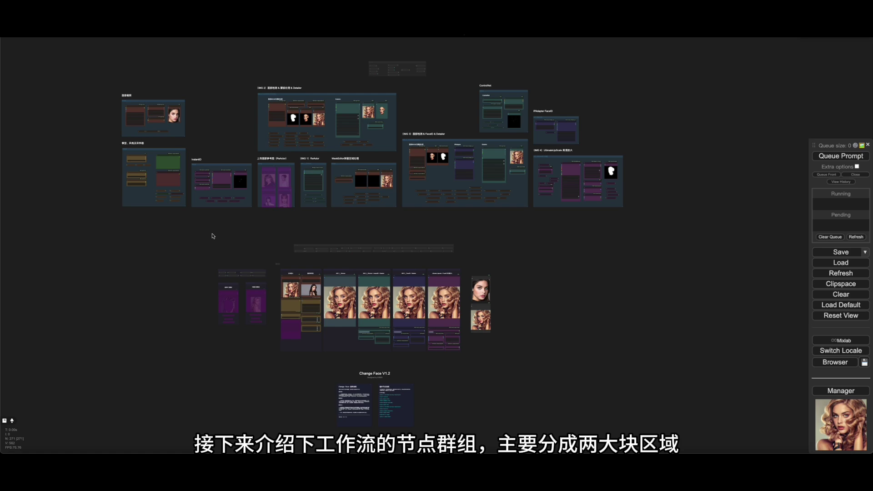
Examine the functional node groups, including 面部裁剪, 模型、风格及采样器, InstantID and the IMG 2 face detection and mask processing
scroll(212, 236, up, 10)
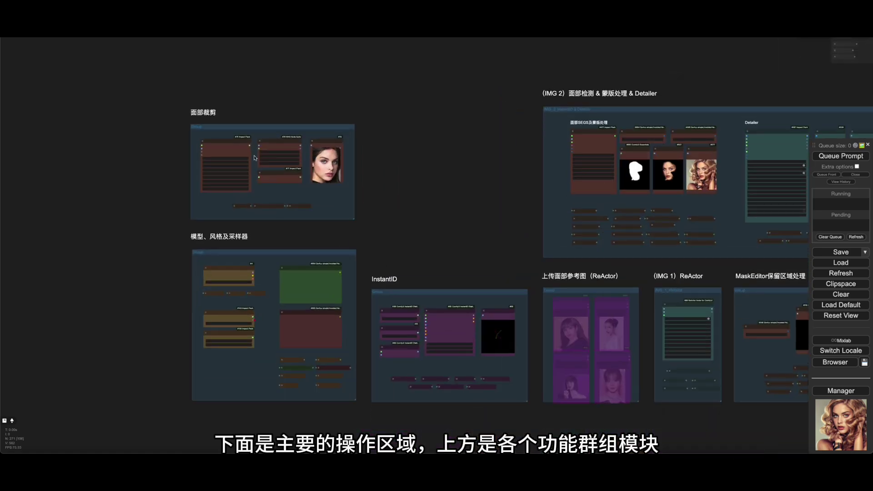
scroll(253, 158, up, 3)
scroll(481, 220, up, 5)
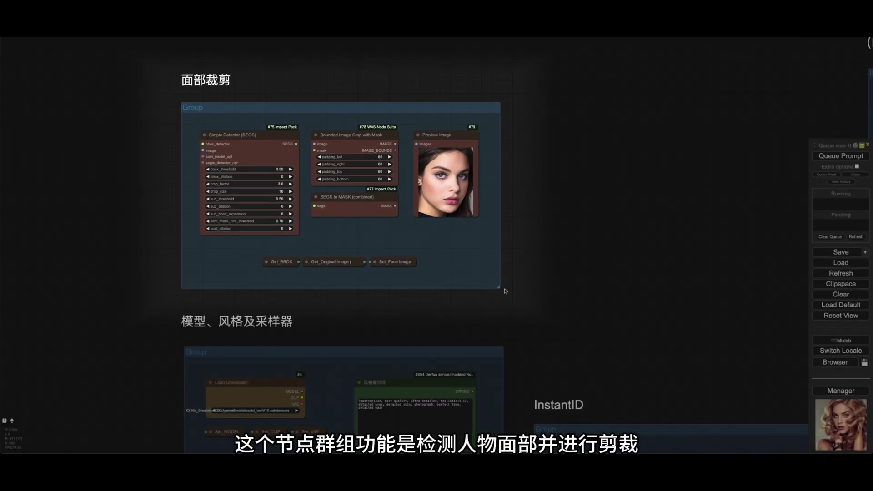
drag(541, 280, 509, 37)
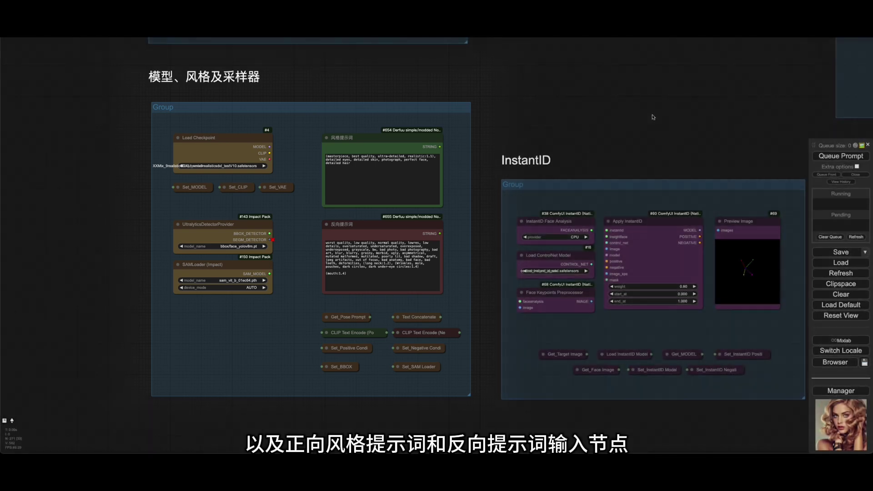
drag(724, 142, 433, 131)
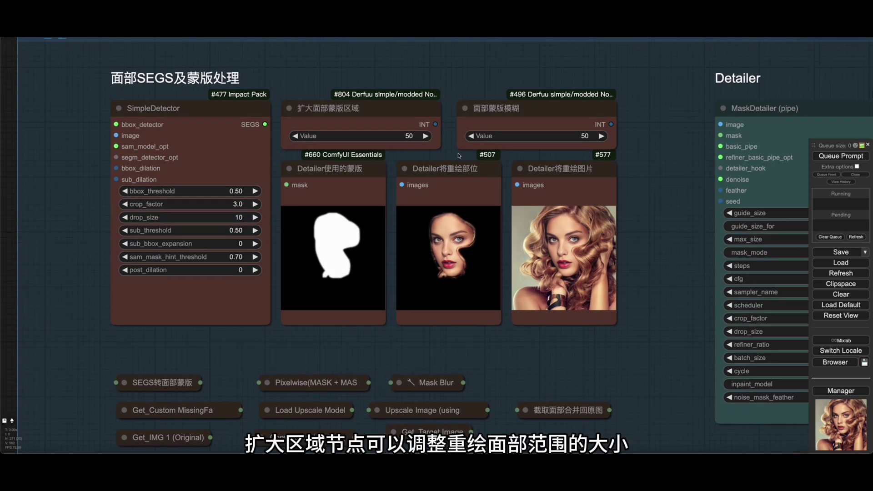
Set the 扩大面部蒙版区域 value to 20 and then to 100, running the Detailer将重绘部位 preview for each value
drag(409, 136, 387, 136)
click(456, 253)
key(ctrl+Return)
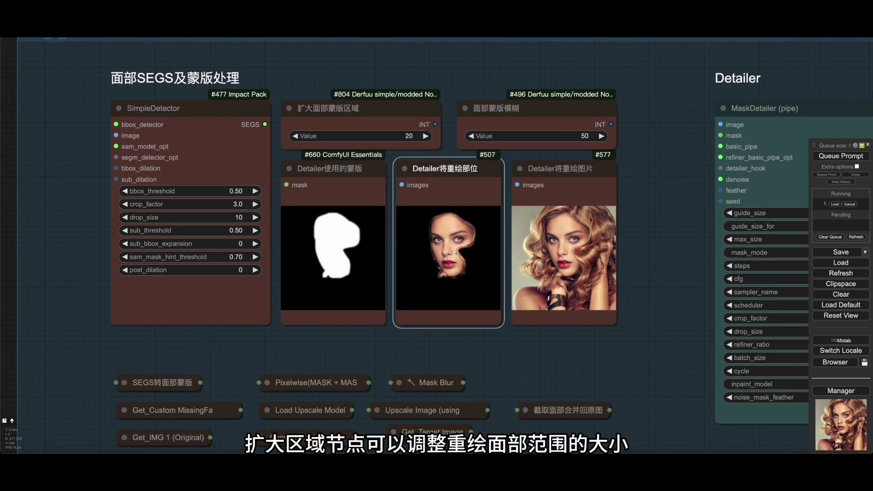
click(411, 136)
text(100)
key(Return)
click(475, 241)
key(ctrl+Return)
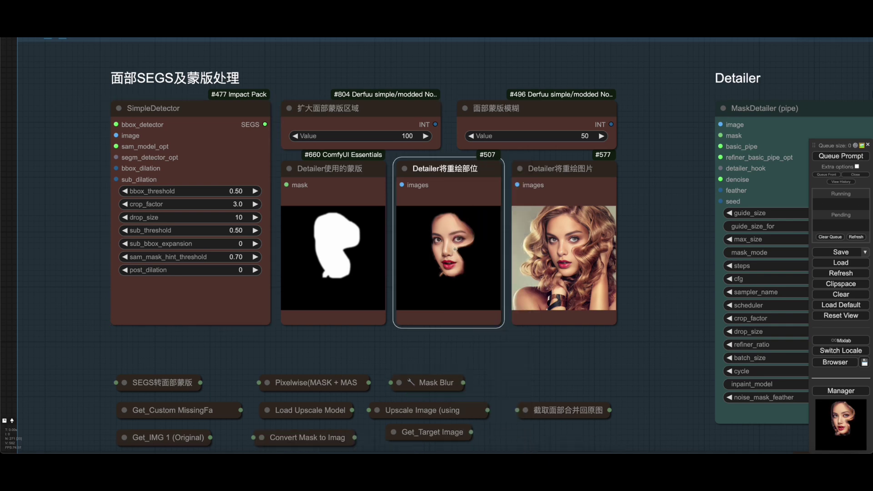
Raise the 面部蒙版模糊 value to 100 and then to 281, and run the Detailer将重绘部位 preview
click(546, 136)
text(100)
key(Return)
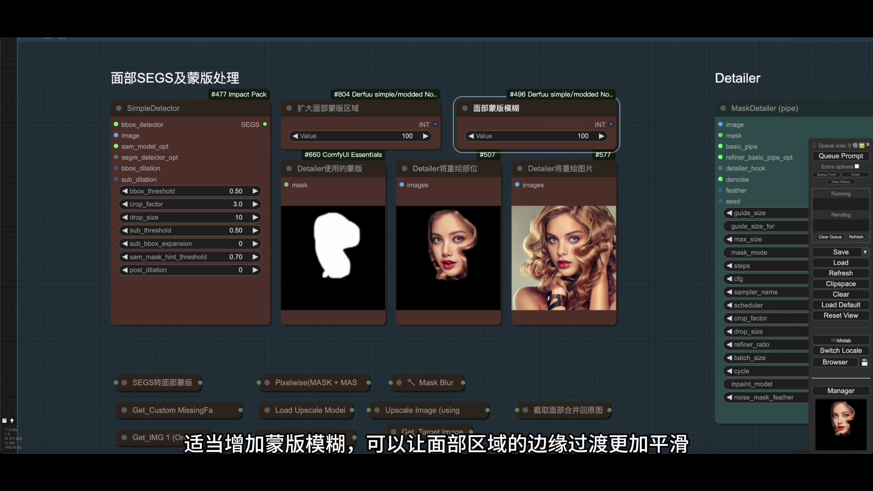
right_click(473, 233)
drag(586, 136, 678, 132)
key(ctrl+Return)
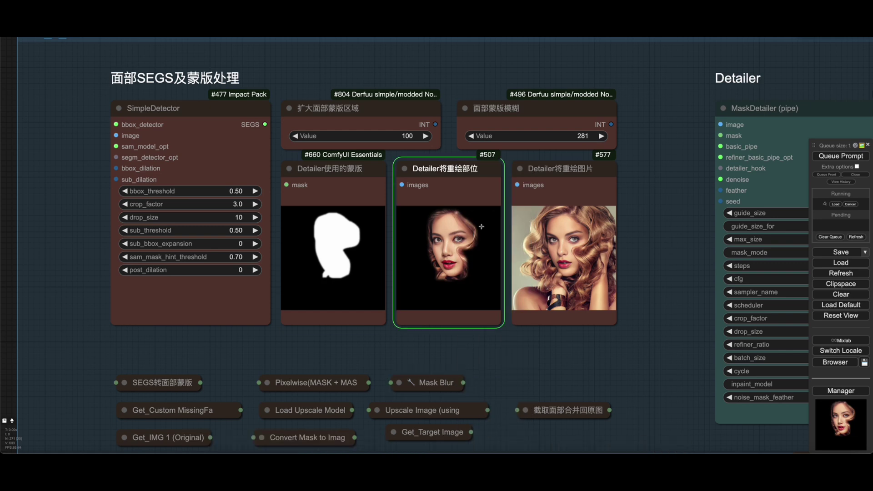
key(2)
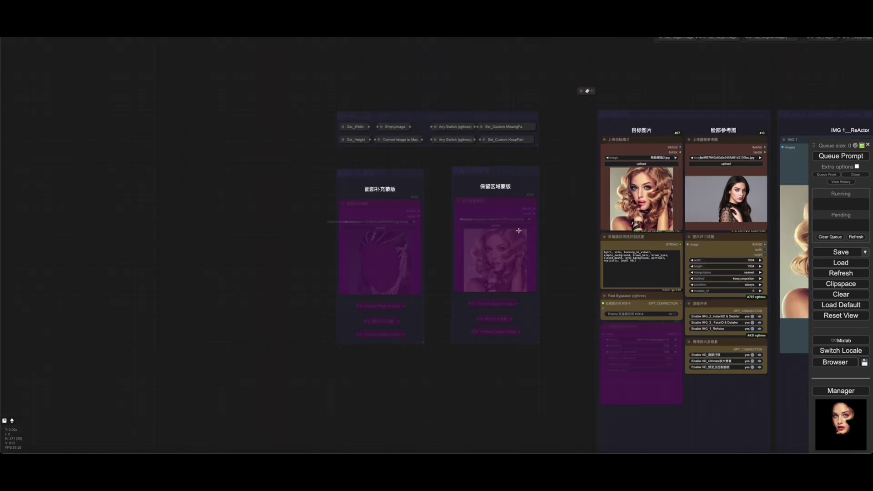
Activate the bypassed nodes of the 保留区域蒙版 group for the curly-haired portrait
scroll(518, 230, up, 3)
right_click(541, 113)
click(578, 218)
Open the 部位保留蒙版 image in the MaskEditor, paint over both eyes and save the mask to the node
scroll(481, 230, up, 2)
scroll(481, 230, up, 1)
right_click(482, 230)
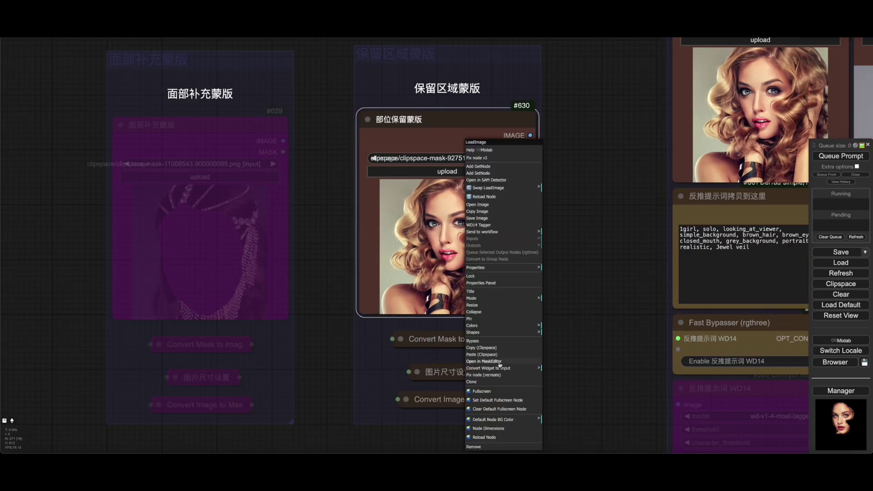
click(502, 363)
mouse_move(444, 181)
mouse_down()
mouse_move(481, 177)
mouse_move(450, 186)
mouse_move(464, 184)
mouse_up()
drag(384, 182, 407, 186)
click(762, 406)
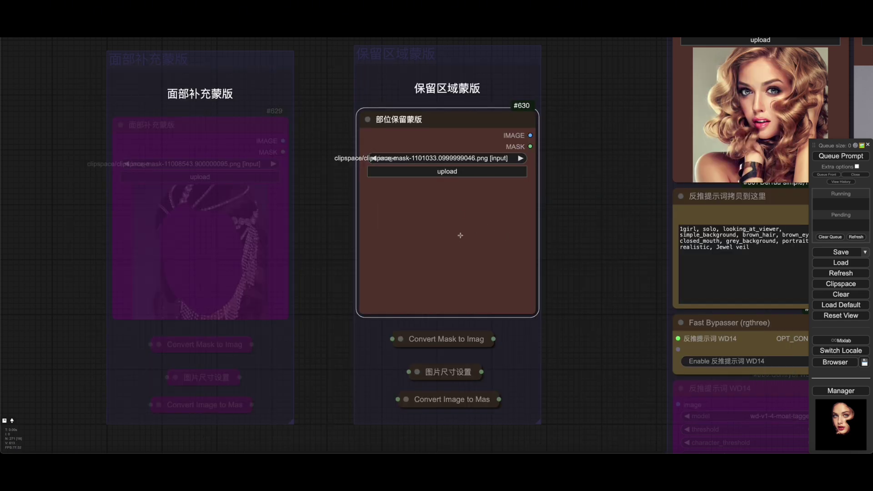
Run only the IMG 1 ReActor output node and compare its eyes with the target image
scroll(475, 232, down, 3)
drag(531, 234, 205, 204)
scroll(741, 200, up, 4)
right_click(546, 146)
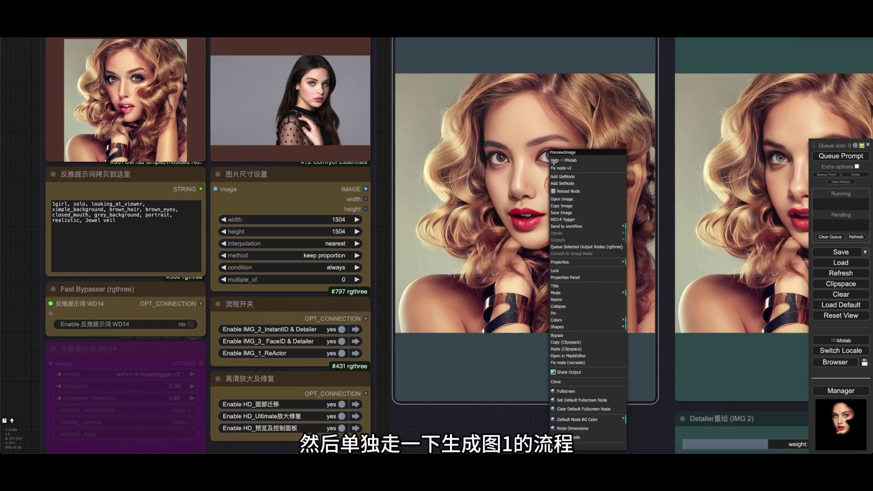
click(559, 249)
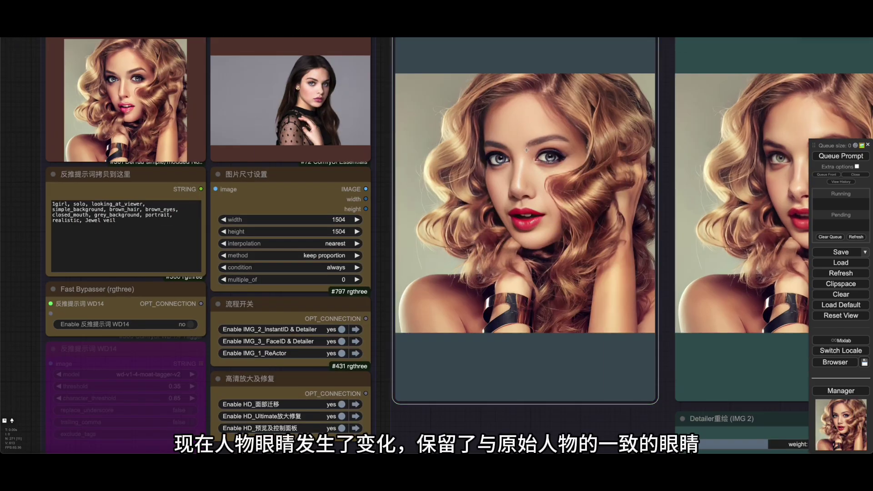
scroll(534, 160, down, 5)
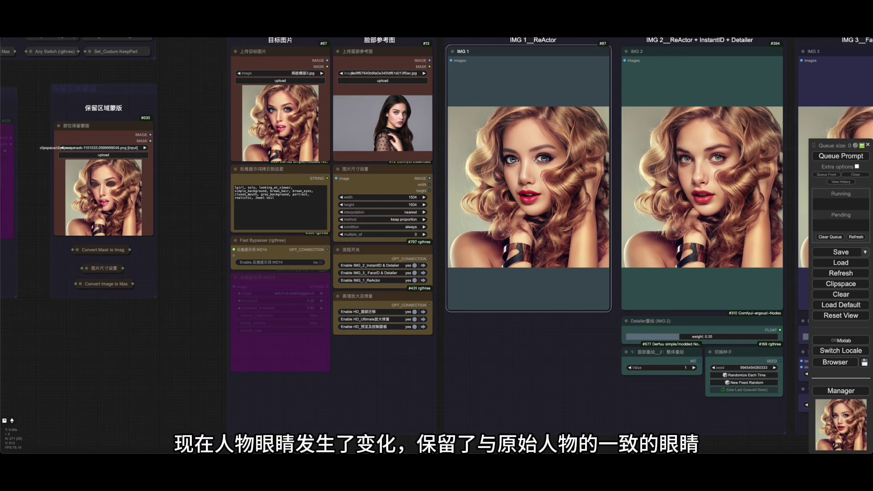
scroll(398, 196, up, 4)
Run only the 合并保留部分 preview beside the MaskDetailer node and inspect the kept eyes in the merged face
scroll(563, 209, down, 8)
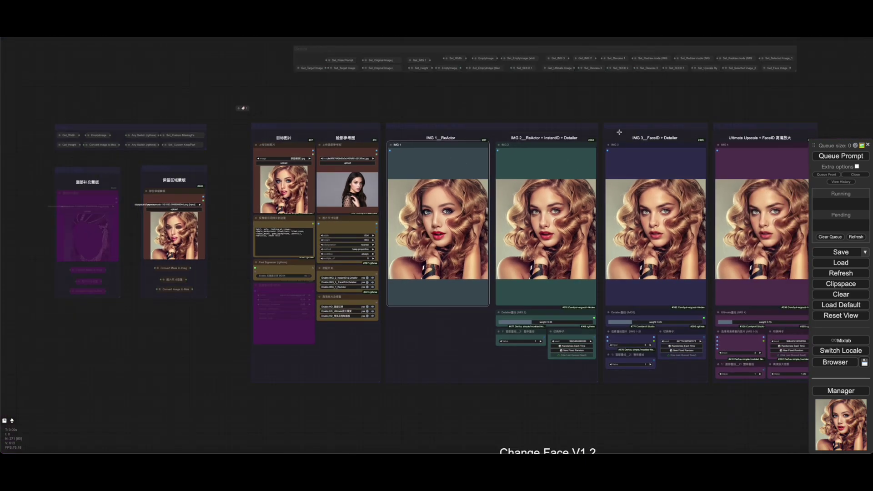
drag(591, 98, 553, 349)
scroll(553, 349, down, 5)
scroll(499, 191, up, 18)
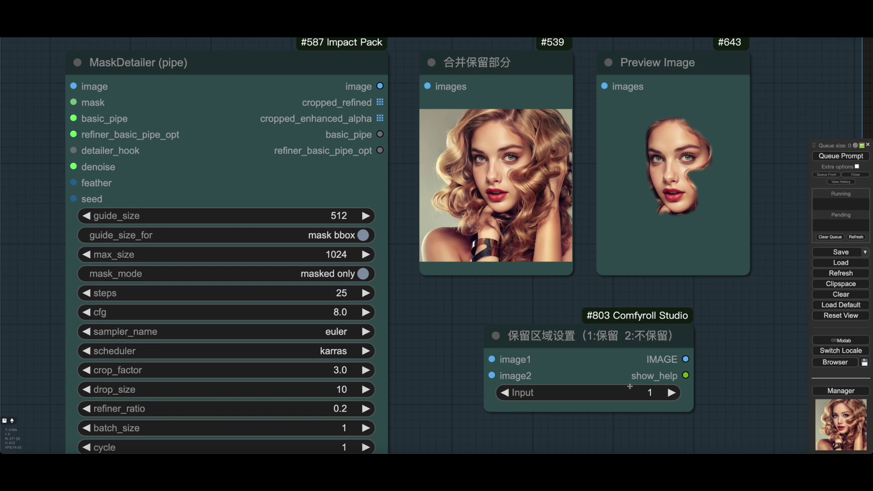
right_click(503, 163)
click(555, 236)
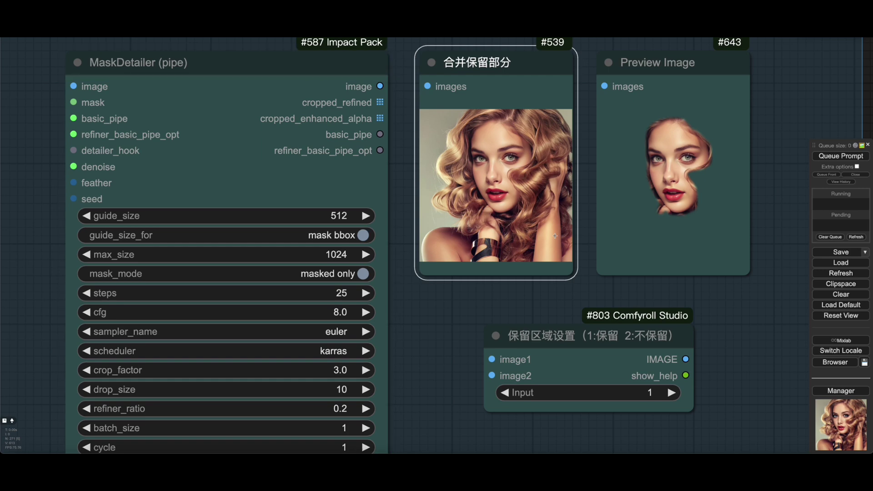
scroll(527, 162, up, 8)
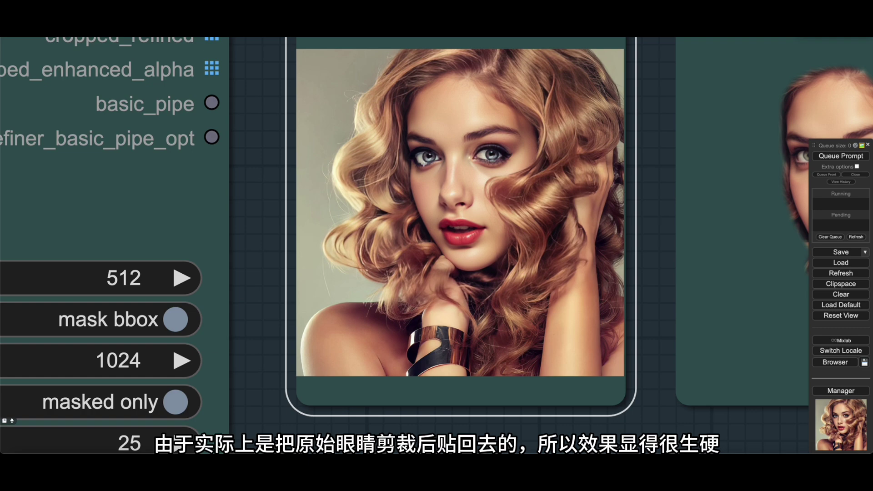
scroll(424, 163, down, 8)
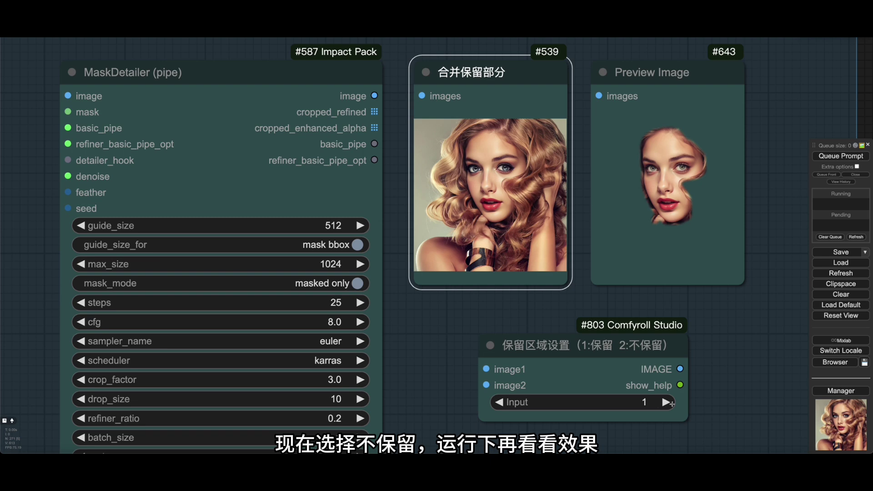
Set the 保留区域设置 input to 2 (不保留), run only the 合并保留部分 preview and inspect the face
click(666, 403)
click(485, 178)
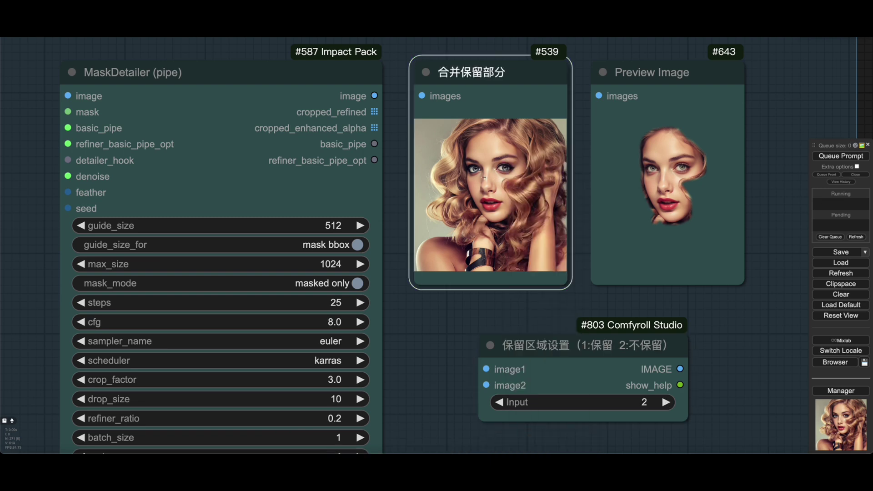
scroll(485, 177, up, 9)
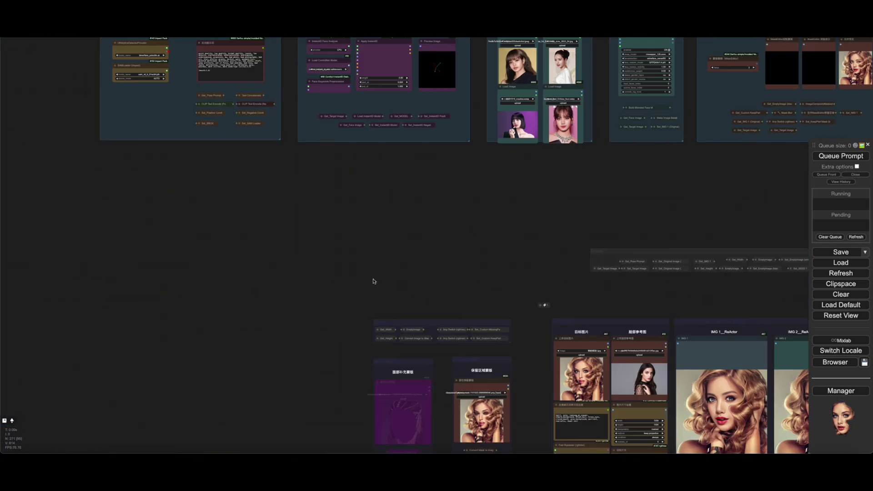
Reopen the 部位保留蒙版 image in the MaskEditor, paint over the mouth as well and save the mask to the node
right_click(468, 133)
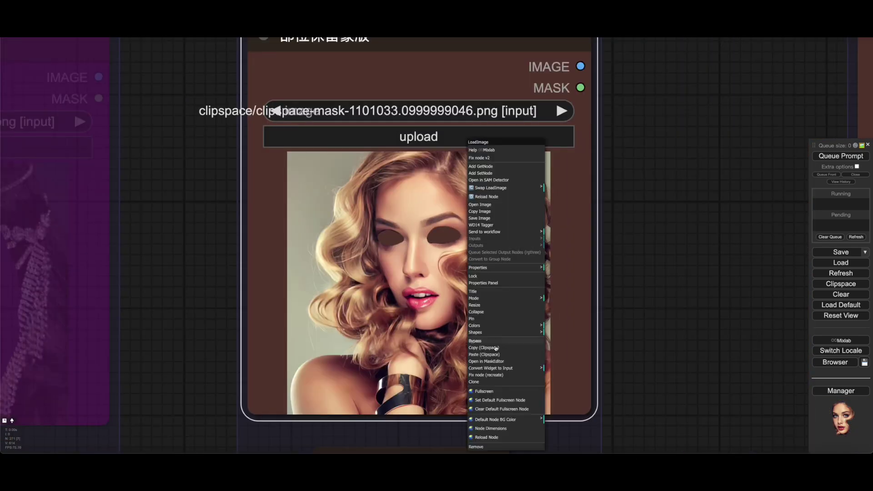
click(497, 387)
scroll(439, 228, up, 5)
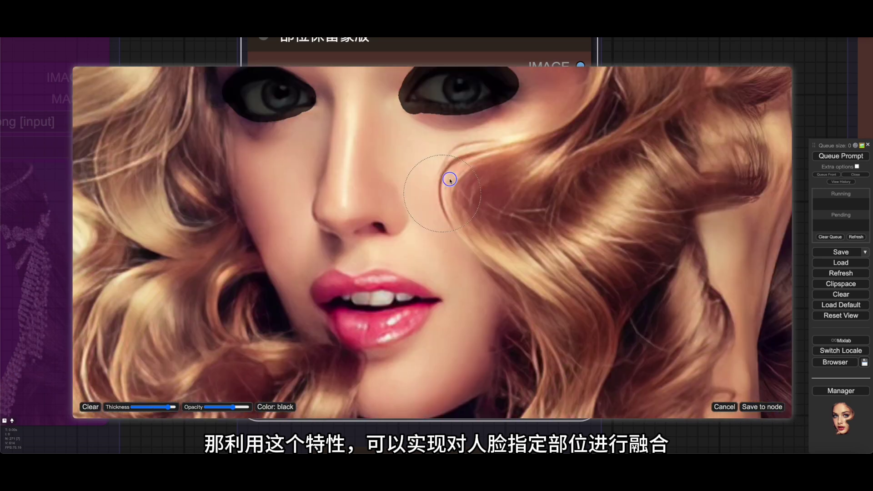
scroll(429, 257, down, 2)
mouse_move(383, 231)
mouse_down()
mouse_move(451, 226)
mouse_move(489, 242)
mouse_move(471, 265)
mouse_move(439, 279)
mouse_move(402, 267)
mouse_move(400, 245)
mouse_move(429, 249)
mouse_move(423, 263)
mouse_move(506, 233)
mouse_up()
scroll(489, 249, down, 1)
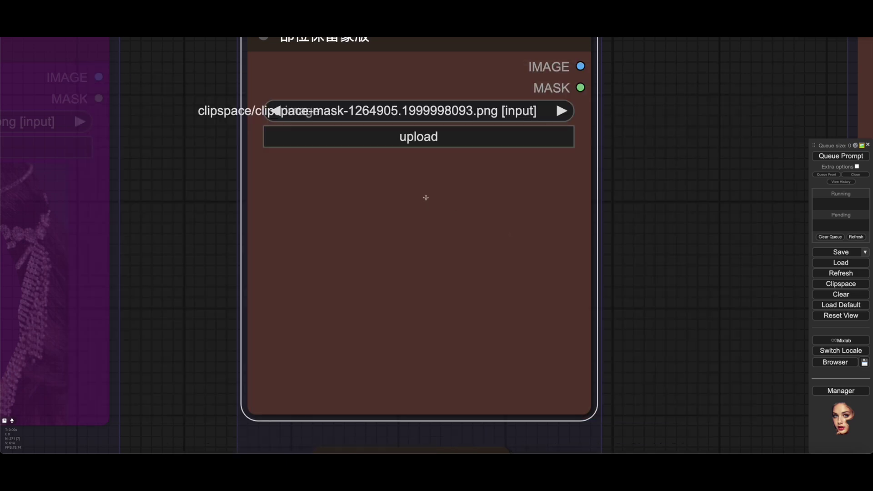
Run only the 合并保留部分 preview again and inspect the eyes and mouth kept from the target image
scroll(424, 195, down, 3)
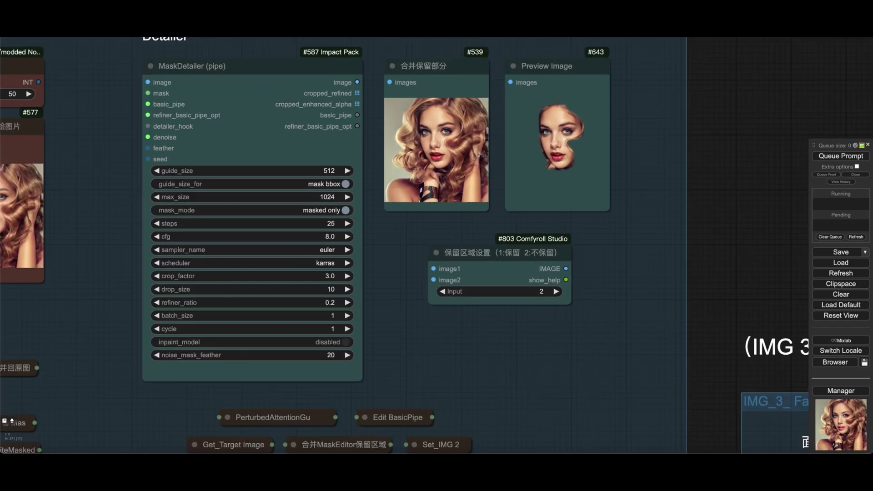
scroll(420, 150, up, 5)
right_click(421, 147)
click(444, 187)
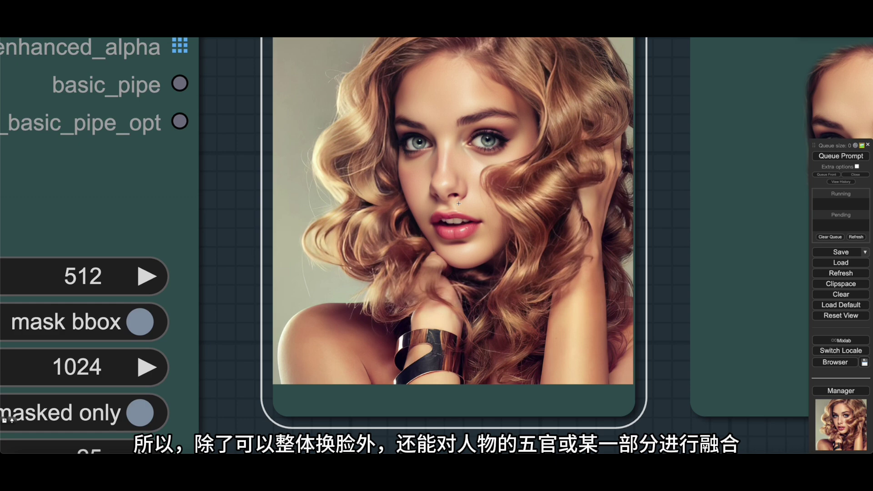
Run the MaskEditor绘制蒙版 and MaskEditor 保留部分 previews in the MaskEditor保留区域处理 group and compare them
scroll(458, 203, down, 8)
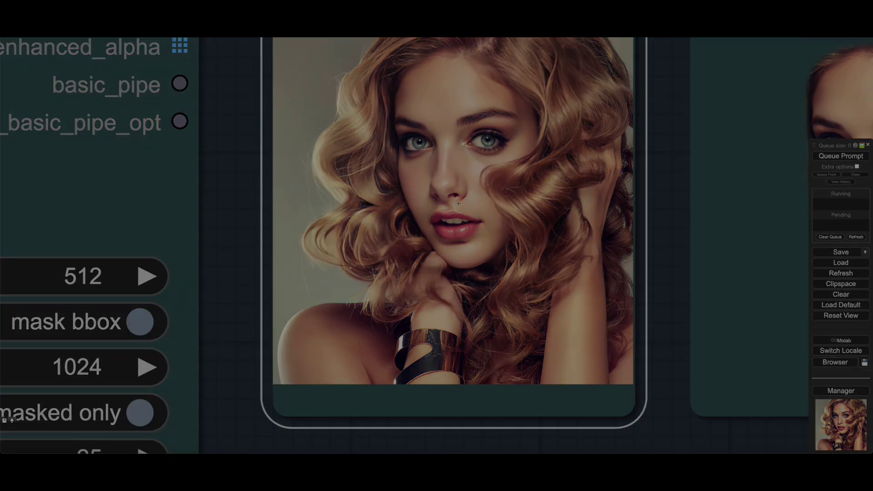
scroll(414, 262, up, 6)
scroll(297, 184, down, 1)
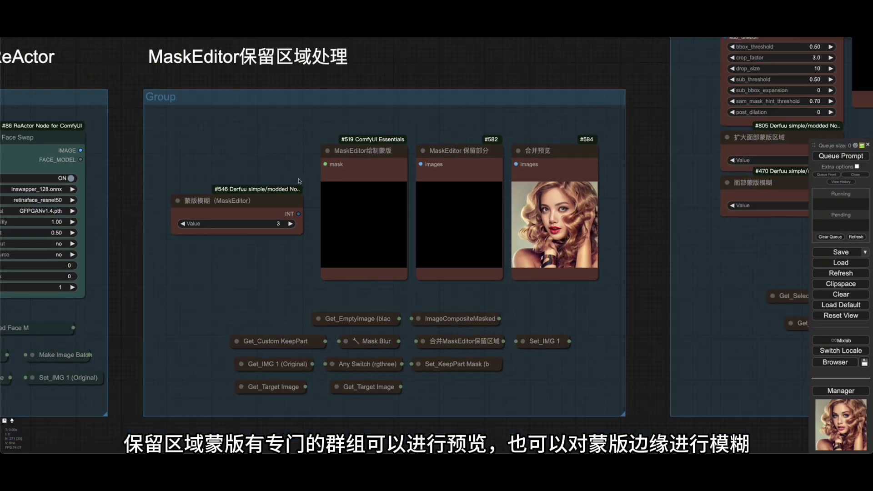
right_click(373, 214)
click(386, 347)
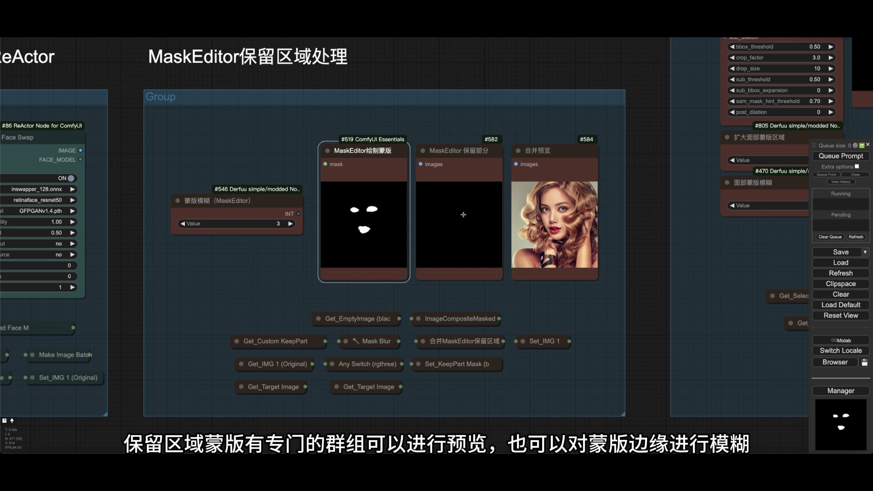
click(472, 227)
scroll(440, 219, up, 3)
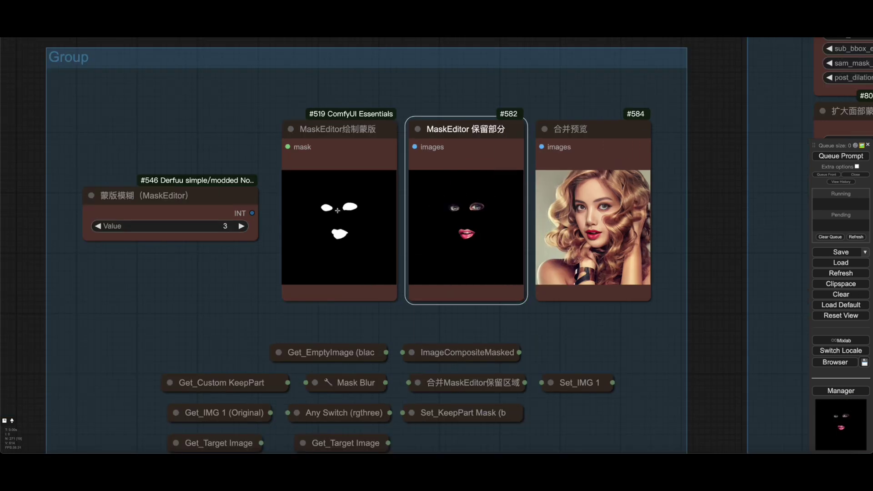
Set the 蒙版模糊 (MaskEditor) value to 0, rerun the MaskEditor 保留部分 preview and check the edges of the kept parts
scroll(189, 221, up, 4)
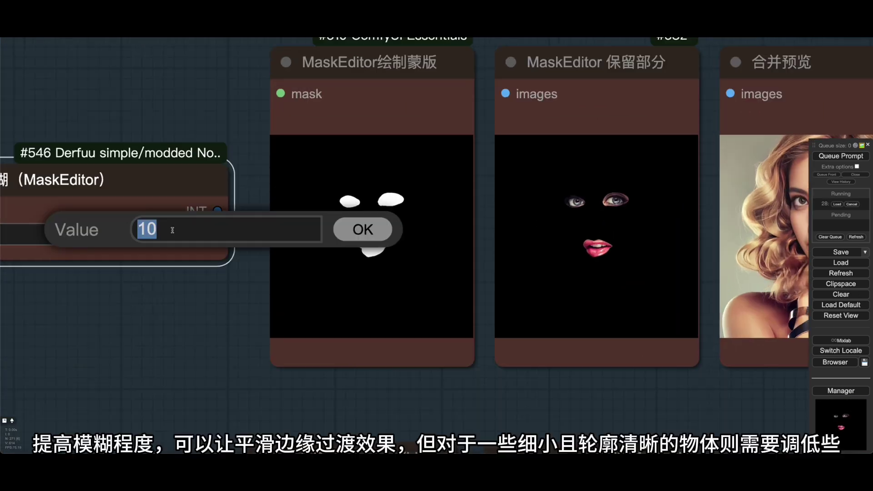
text(00)
key(Return)
right_click(620, 201)
scroll(618, 204, up, 5)
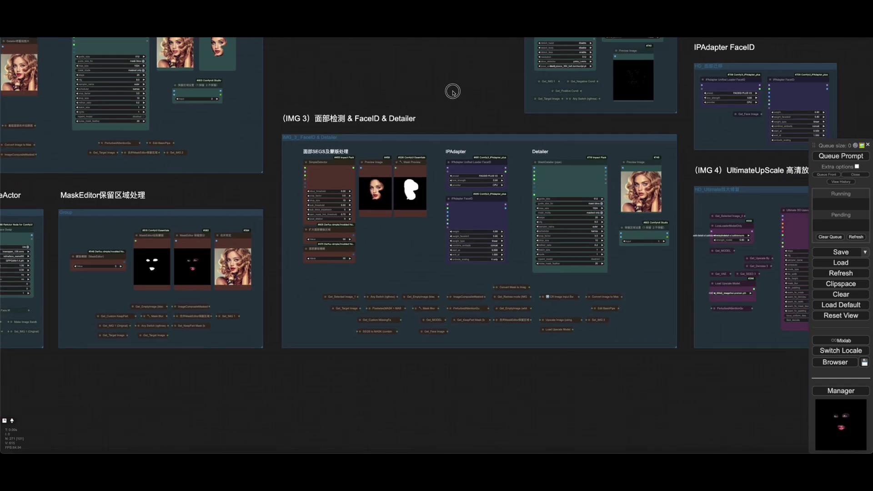
Examine the IMG 3 group's face mask, IPAdapter, Detailer and keep-region nodes, plus the ControlNet group above it
scroll(455, 86, up, 4)
drag(493, 80, 454, 79)
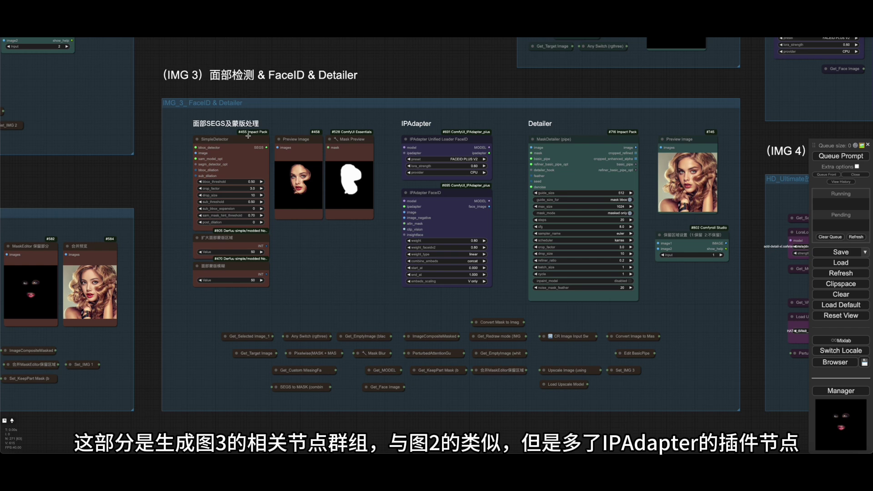
scroll(234, 196, up, 7)
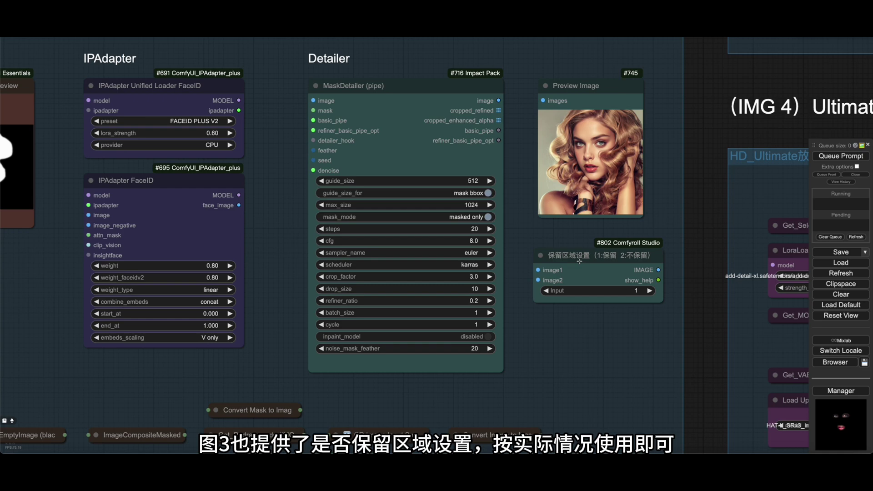
scroll(609, 196, down, 10)
drag(493, 138, 323, 272)
scroll(381, 130, up, 10)
drag(617, 297, 614, 290)
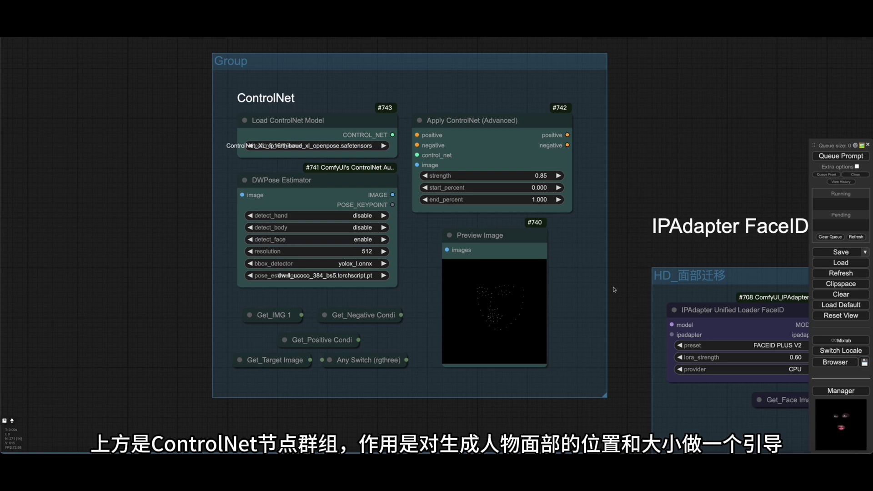
Examine the Ultimate SD Upscale nodes in the HD_Ultimate放大修复 group and the IPAdapter FaceID nodes in the HD_面部迁移 group
scroll(614, 290, down, 8)
drag(687, 165, 513, 64)
drag(664, 301, 544, 98)
scroll(521, 214, up, 7)
scroll(521, 213, down, 1)
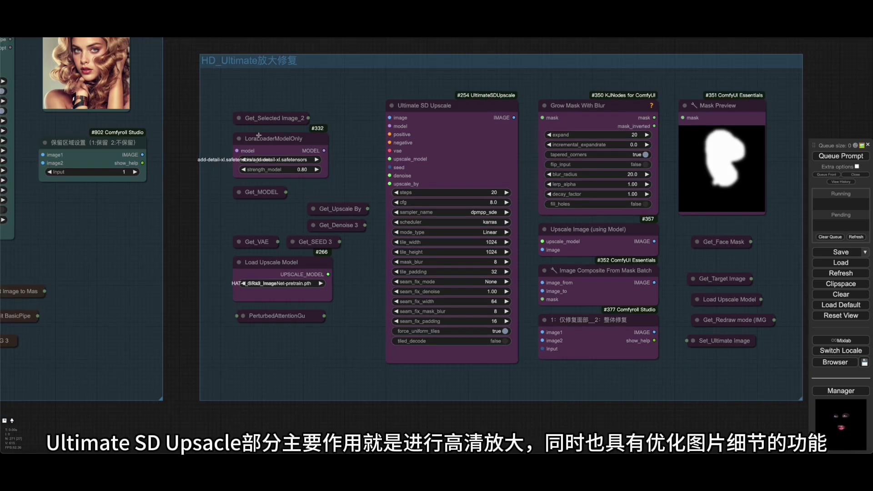
scroll(258, 135, down, 4)
drag(259, 137, 372, 341)
scroll(397, 111, up, 4)
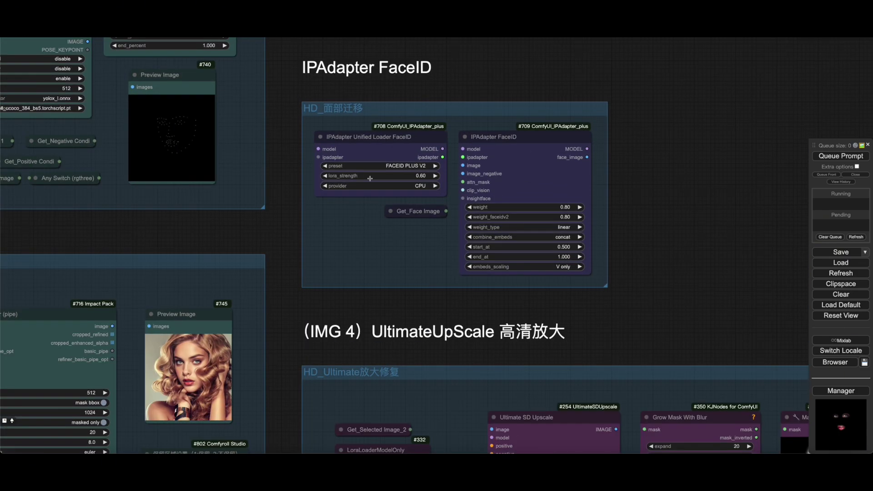